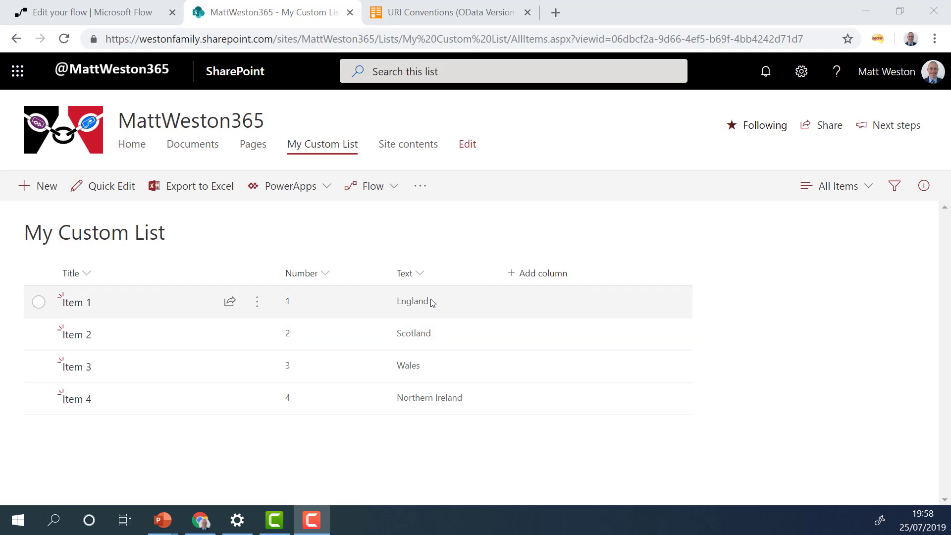
# Step: Return from the SharePoint list to the Get items flow editor tab
pyautogui.click(89, 12)
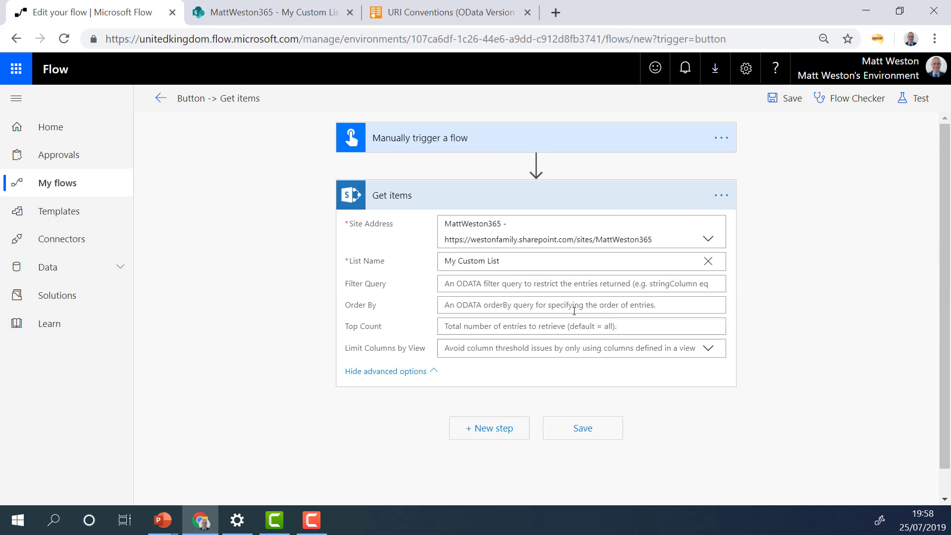
# Step: Filter Get items to rows whose Text column equals England: Text eq 'England'
pyautogui.click(589, 287)
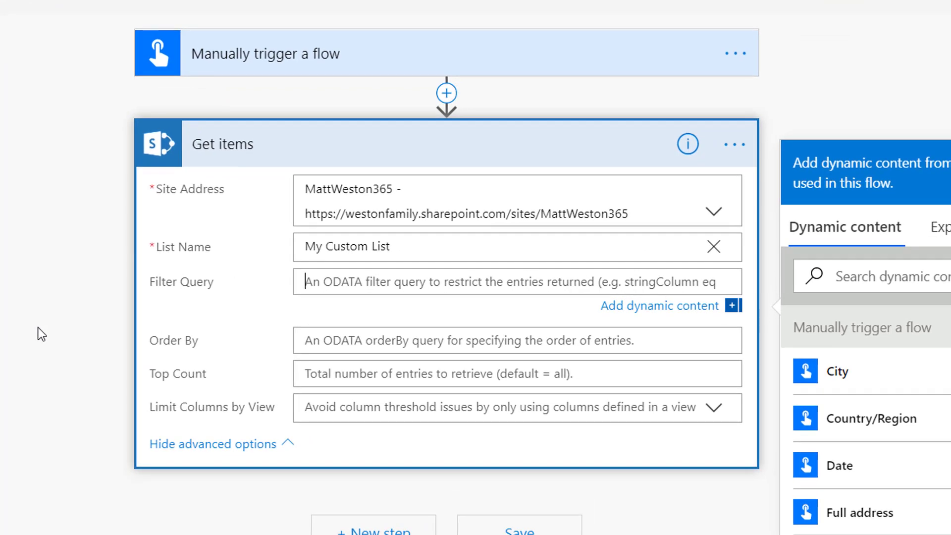
pyautogui.write('Text')
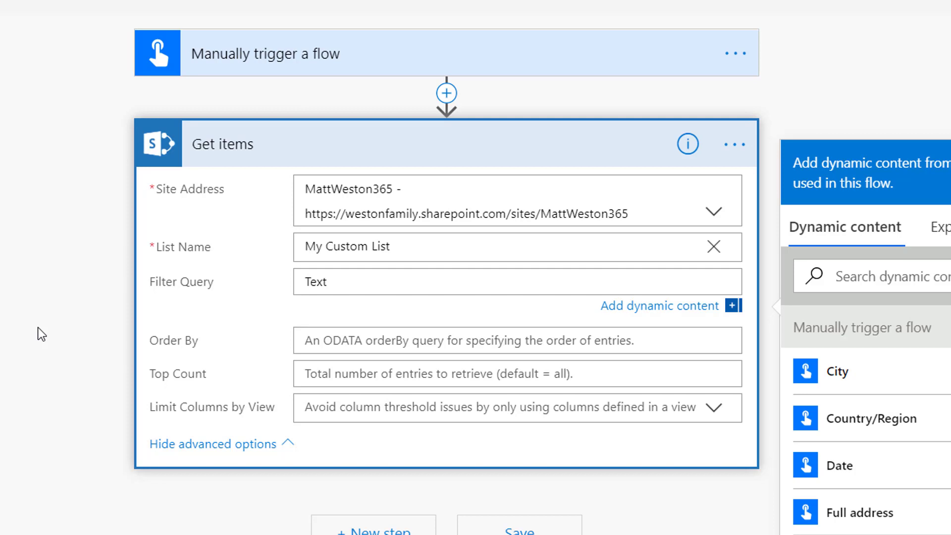
pyautogui.write("eq '")
pyautogui.press('Left')
pyautogui.write('England')
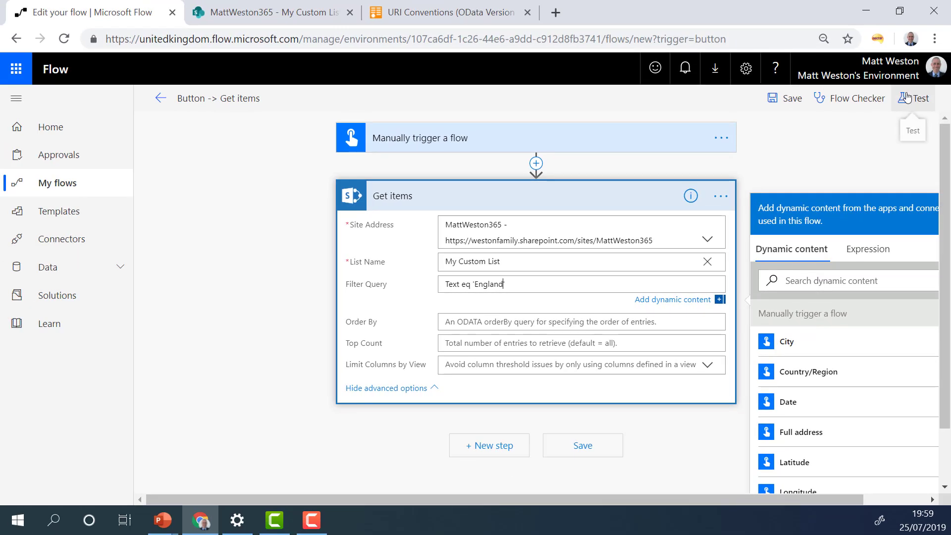
# Step: Save and test the flow with a manual trigger, running it
pyautogui.click(916, 98)
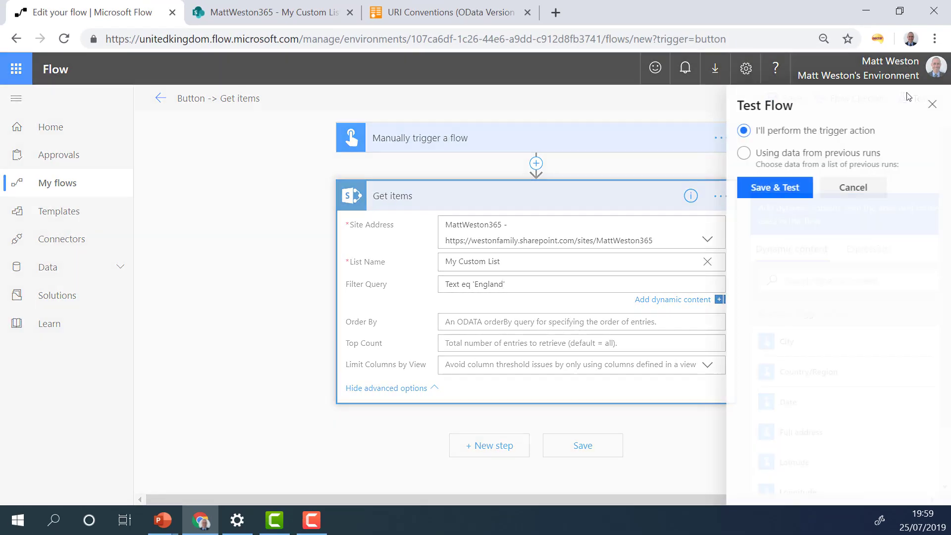
pyautogui.click(769, 189)
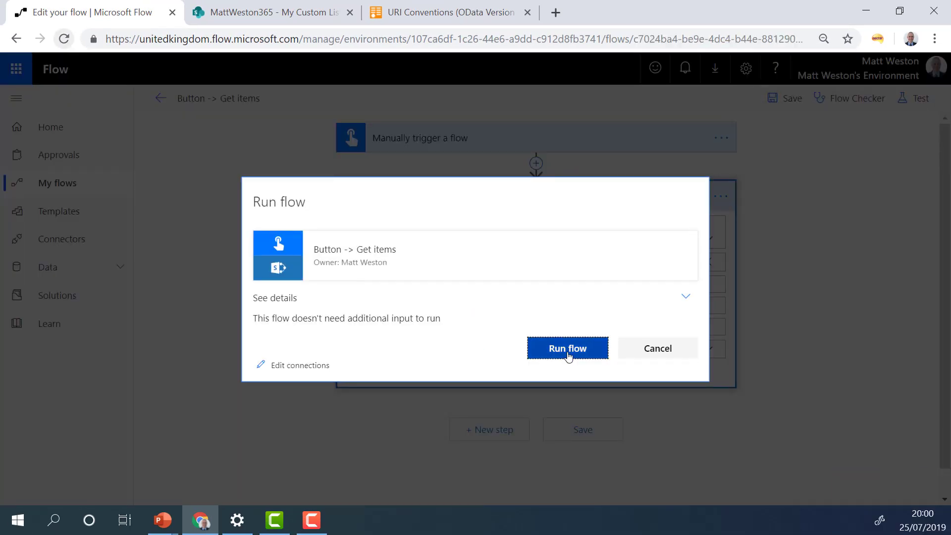
pyautogui.click(568, 352)
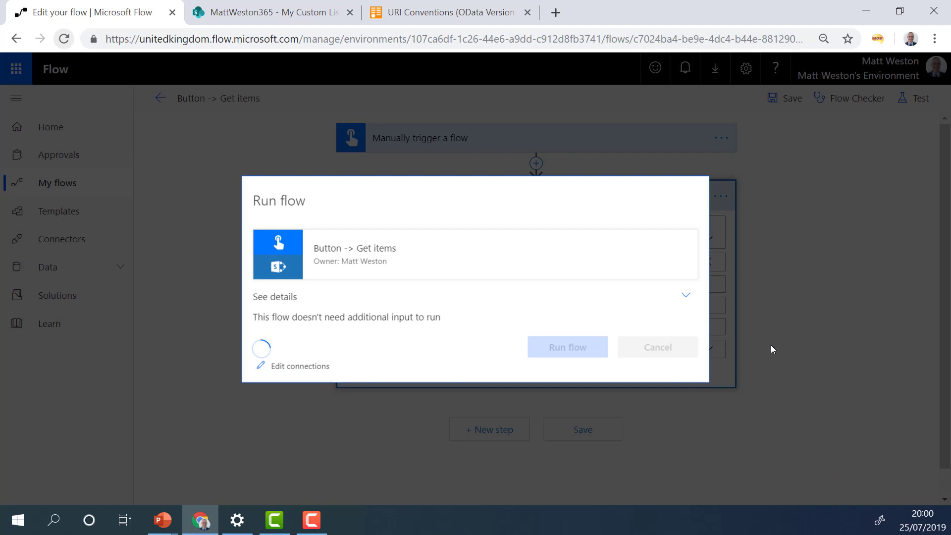
pyautogui.click(692, 345)
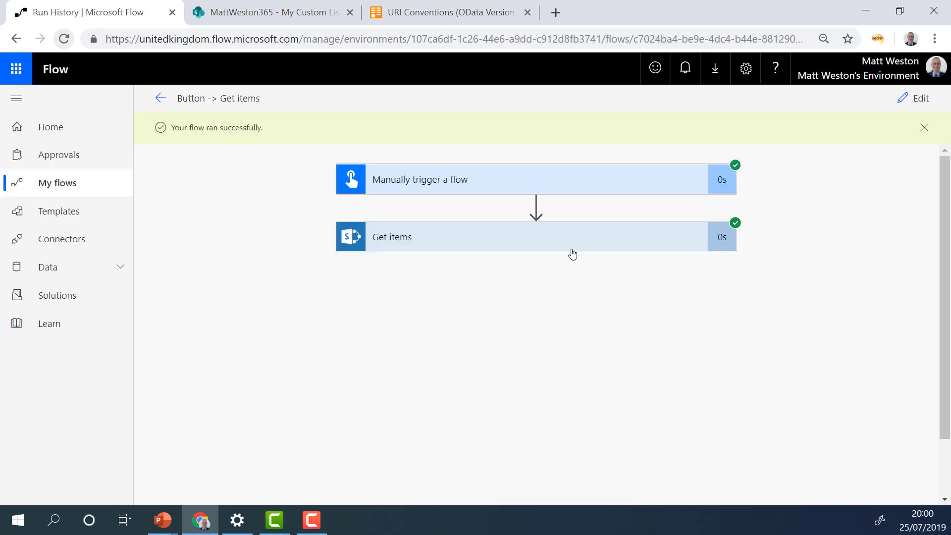
# Step: Expand Get items in the run and check the Body returns only Item 1 (England)
pyautogui.click(572, 249)
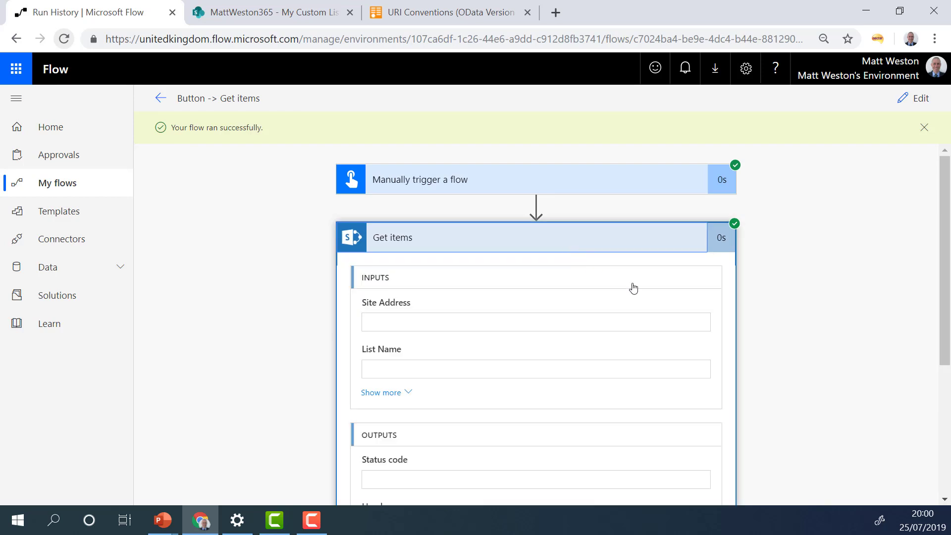
pyautogui.scroll(-2, 842, 389)
pyautogui.scroll(-1, 842, 389)
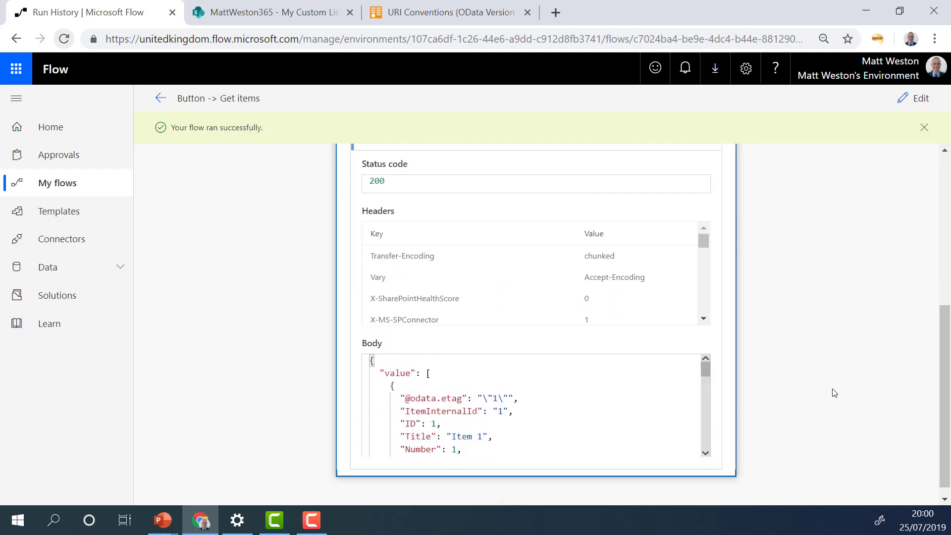
pyautogui.scroll(-1, 834, 393)
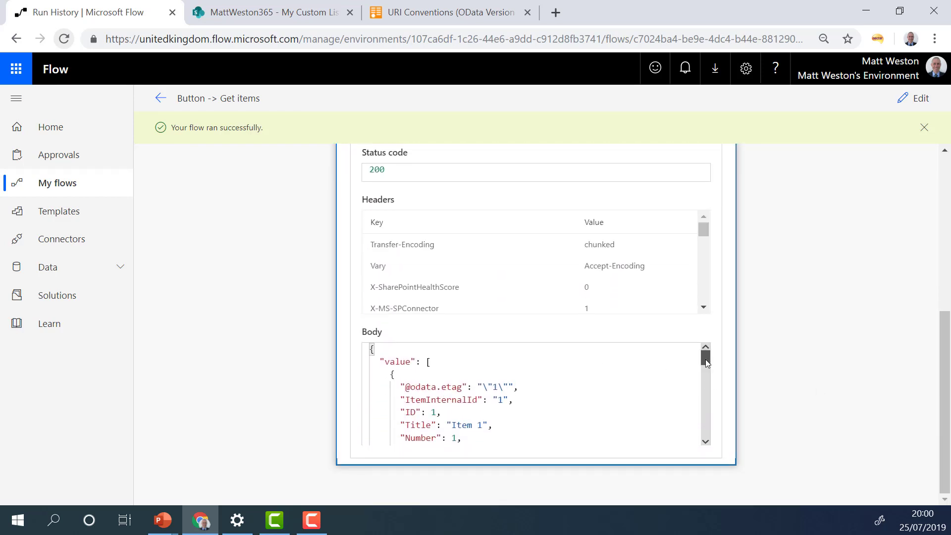
pyautogui.moveTo(705, 359); pyautogui.dragTo(696, 444)
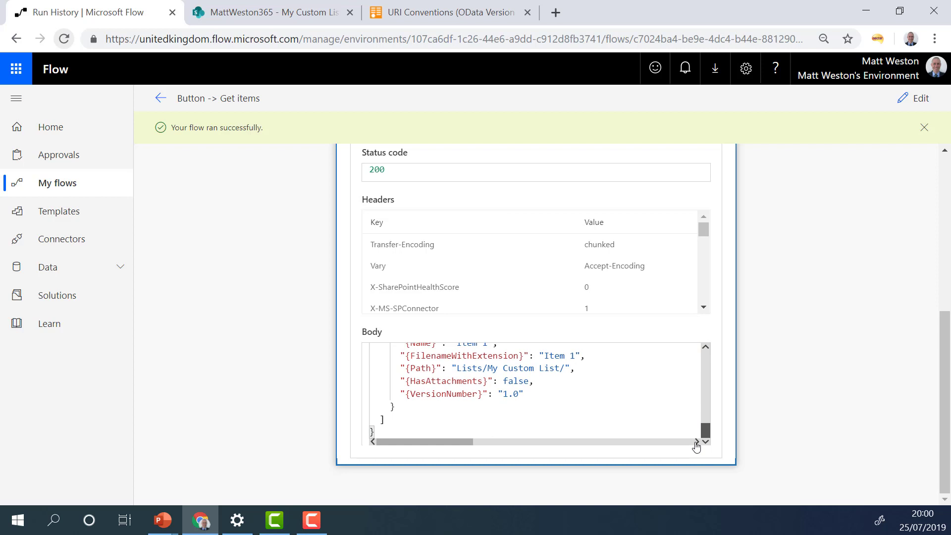
# Step: Change the filter operator from eq to ne (Text ne 'England') and save the flow
pyautogui.click(915, 103)
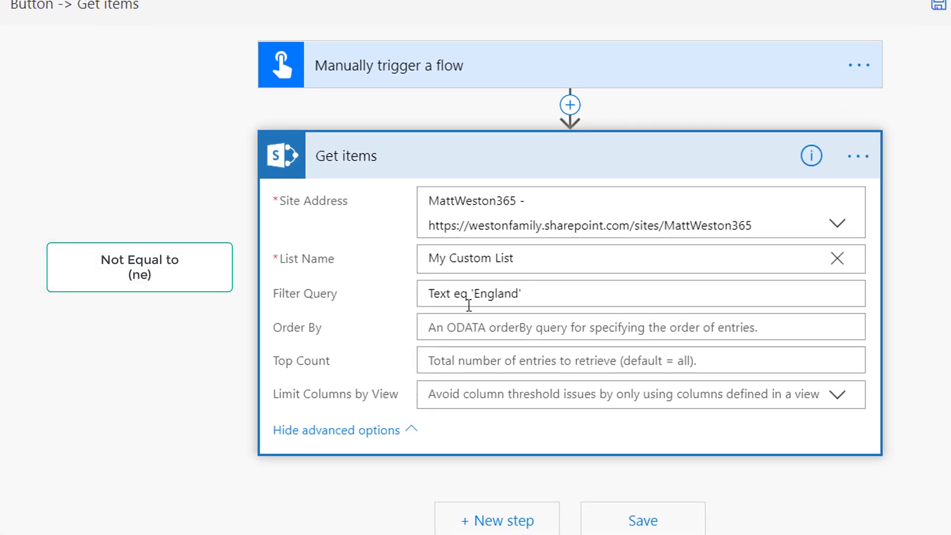
pyautogui.click(460, 297)
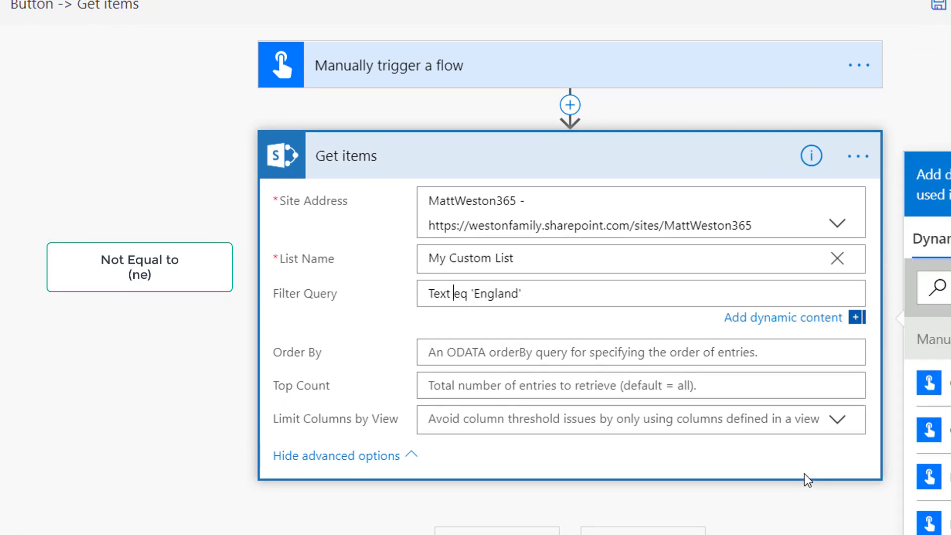
pyautogui.hotkey('shift', 'Right')
pyautogui.click(436, 294)
pyautogui.press('Delete')
pyautogui.press('Delete')
pyautogui.write('ne')
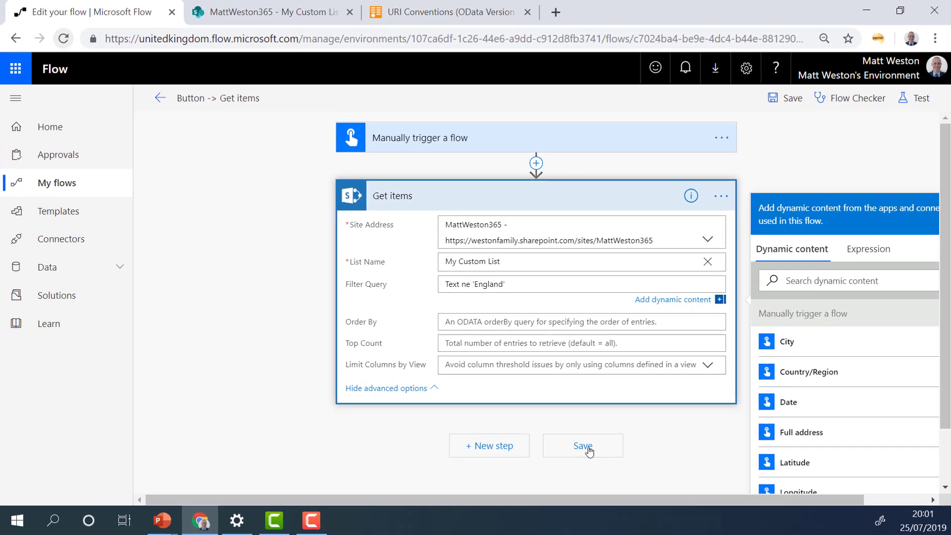
pyautogui.click(643, 533)
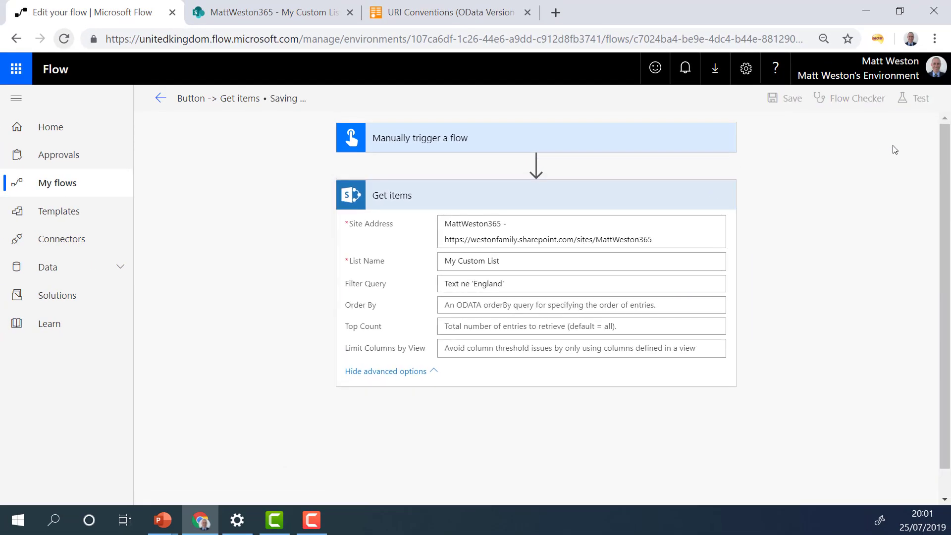
# Step: Test the flow with a manual trigger and run it
pyautogui.click(917, 101)
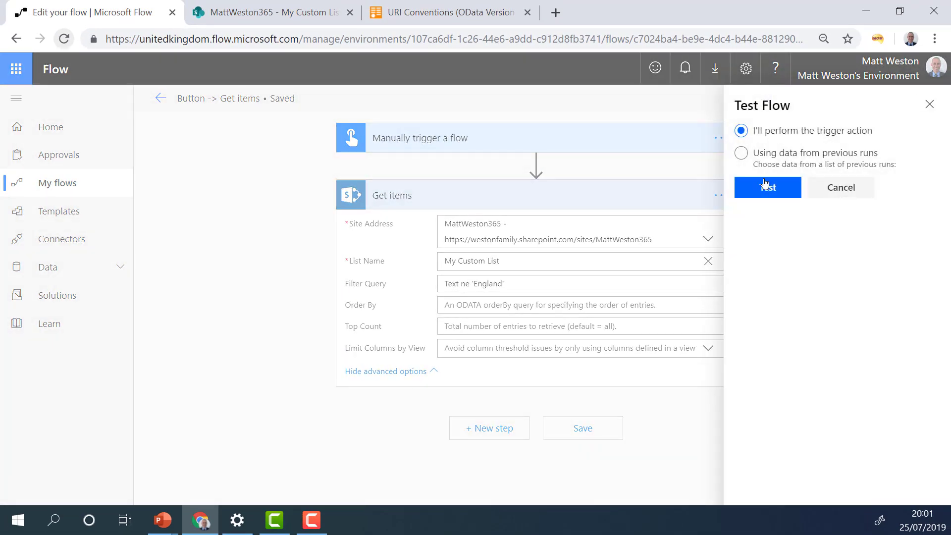
pyautogui.click(777, 190)
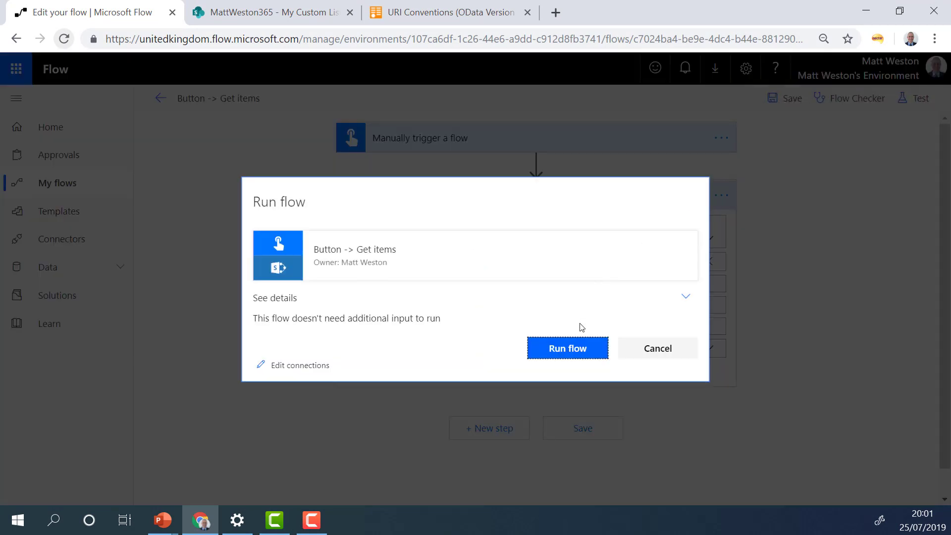
pyautogui.click(569, 350)
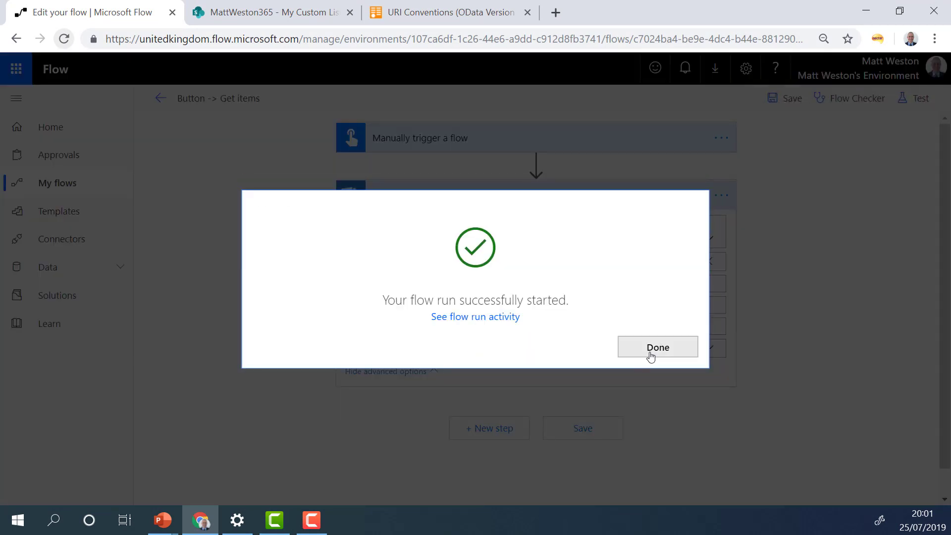
pyautogui.click(651, 353)
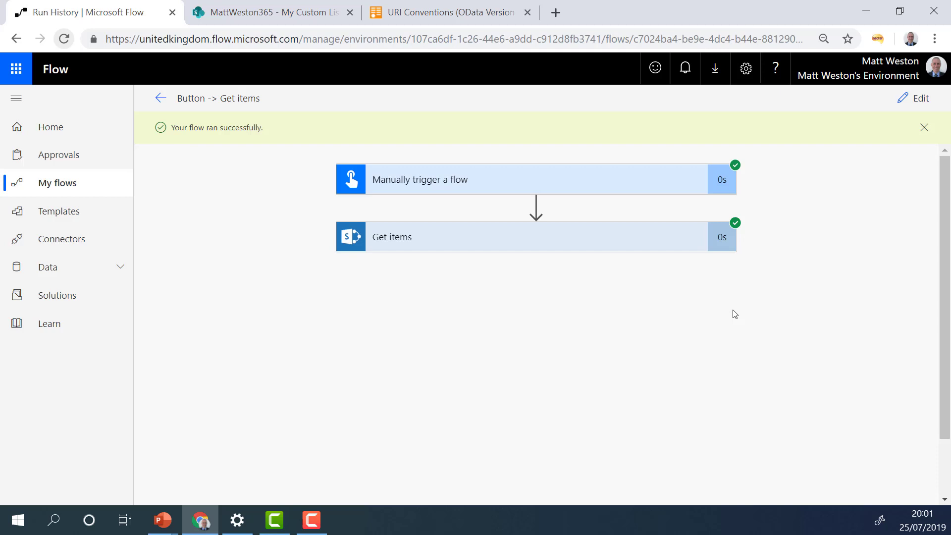
# Step: Expand Get items and scroll the Body output to review the non-England items, including Items 3 and 4
pyautogui.click(565, 236)
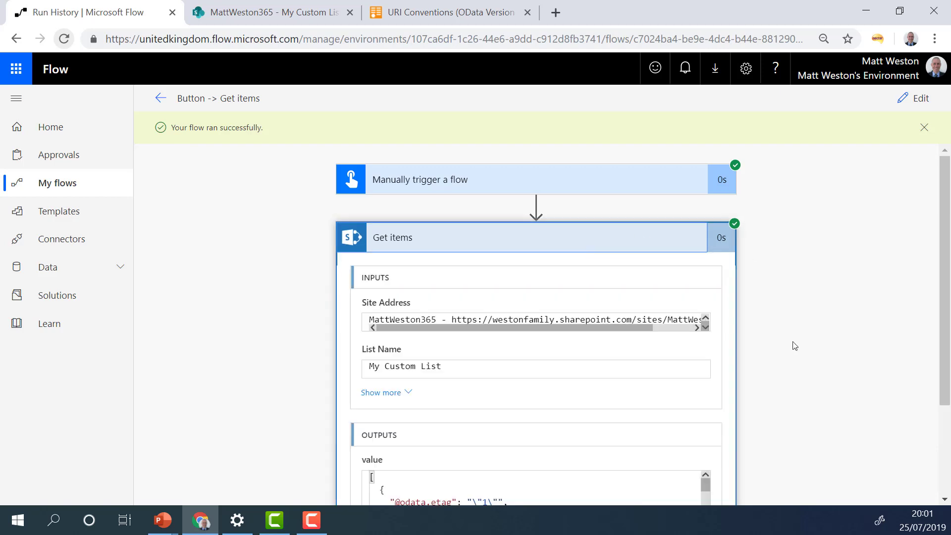
pyautogui.scroll(-5, 793, 344)
pyautogui.scroll(-1, 693, 374)
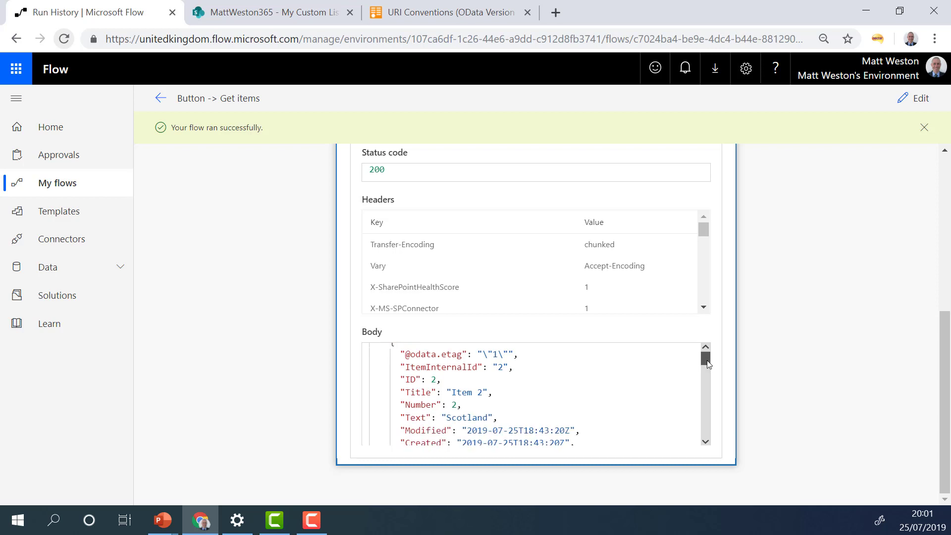
pyautogui.scroll(-8, 706, 361)
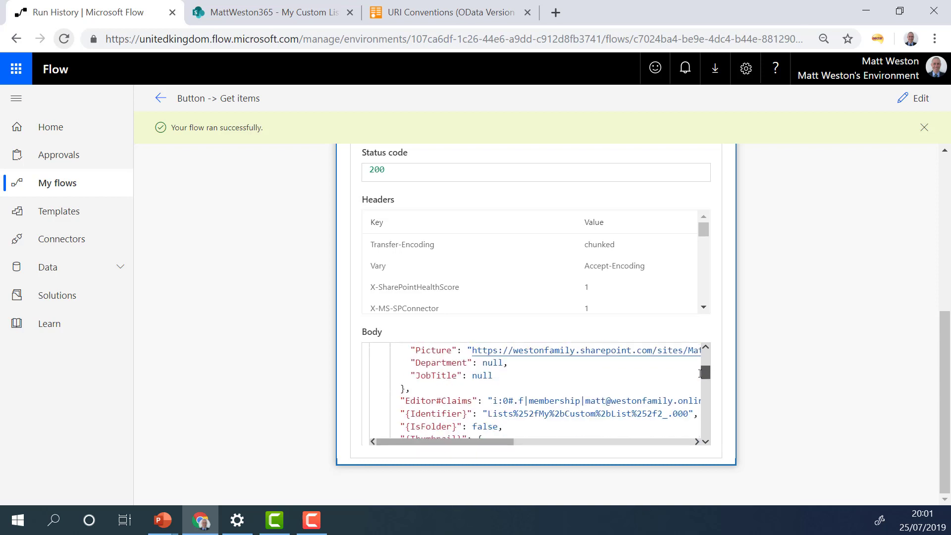
pyautogui.scroll(-5, 699, 374)
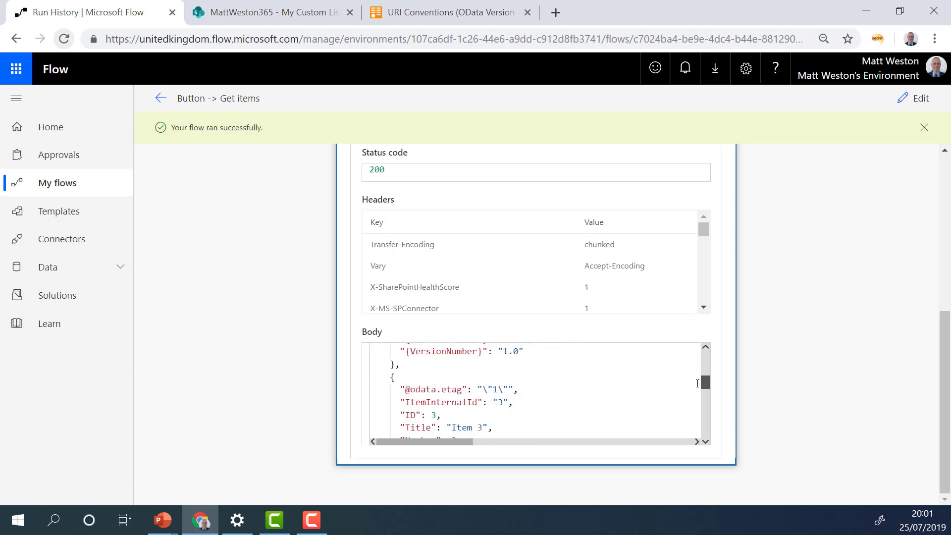
pyautogui.scroll(-8, 697, 382)
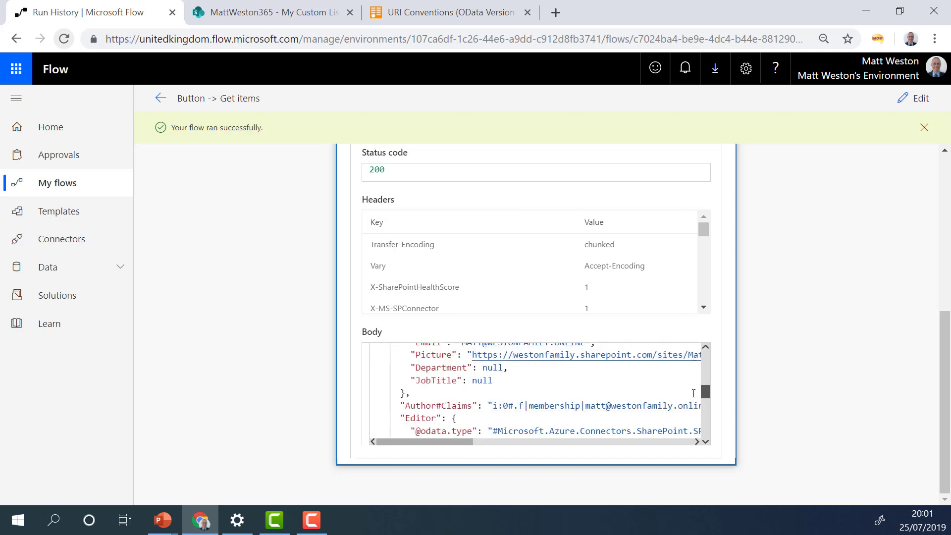
pyautogui.scroll(-8, 694, 393)
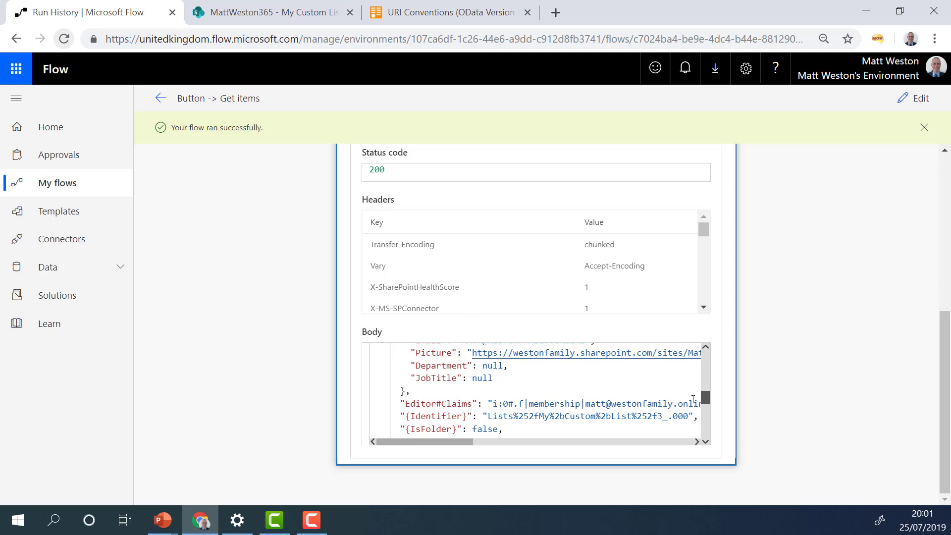
pyautogui.scroll(-10, 693, 399)
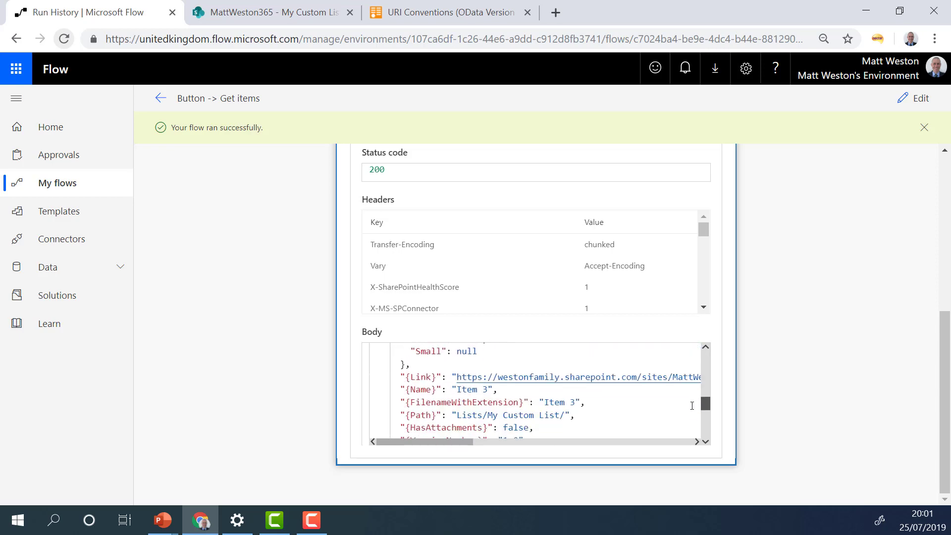
pyautogui.scroll(-10, 692, 406)
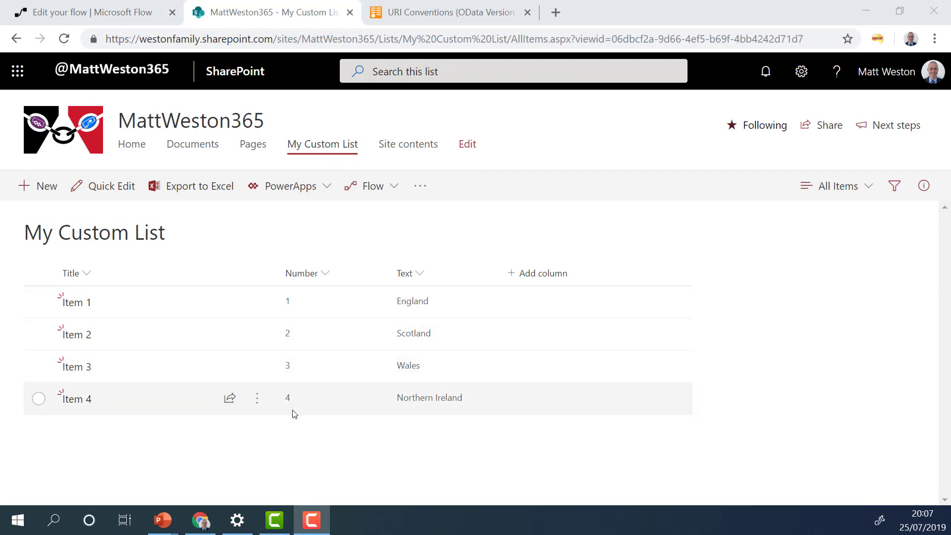
# Step: Go back from My Custom List to the Edit your flow tab
pyautogui.click(137, 23)
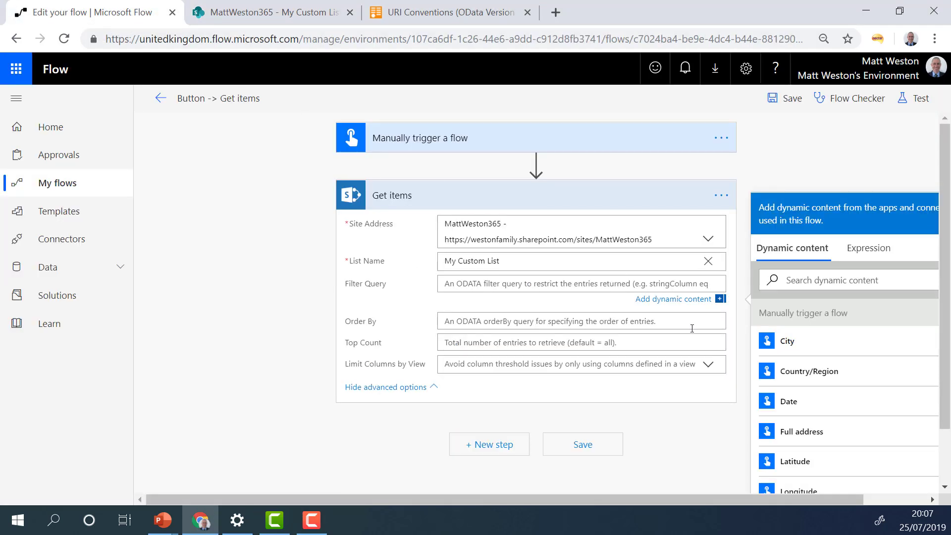
# Step: Set the Get items Filter Query to Number ge 3 and save the flow
pyautogui.click(526, 293)
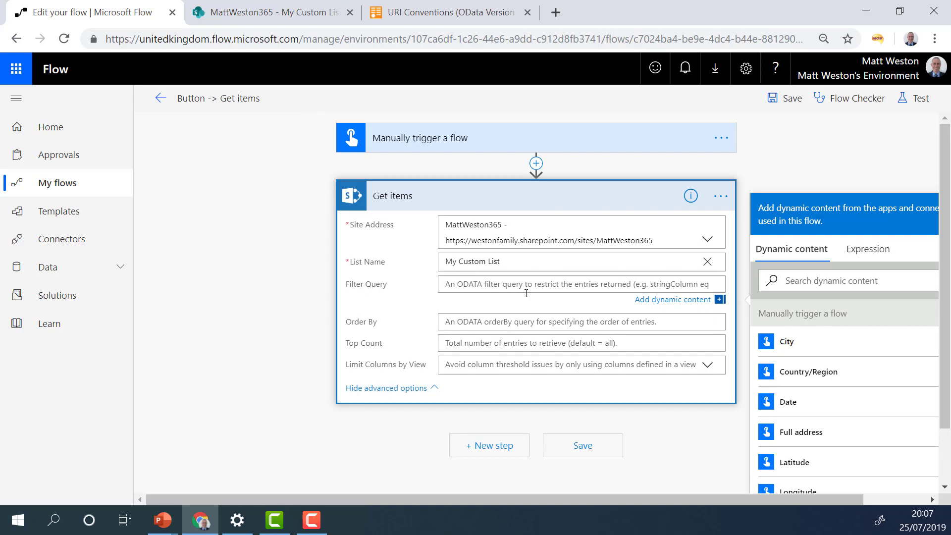
pyautogui.write('Numb')
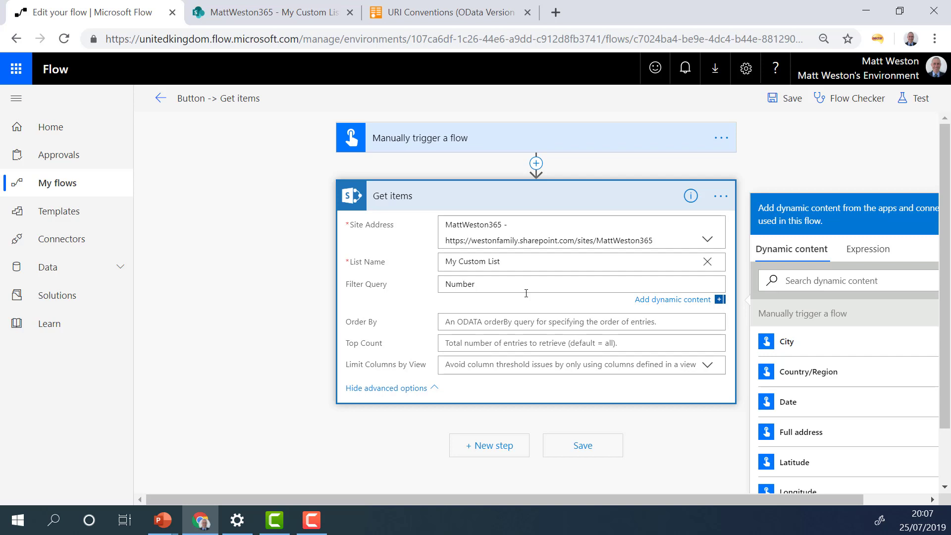
pyautogui.write('er ge')
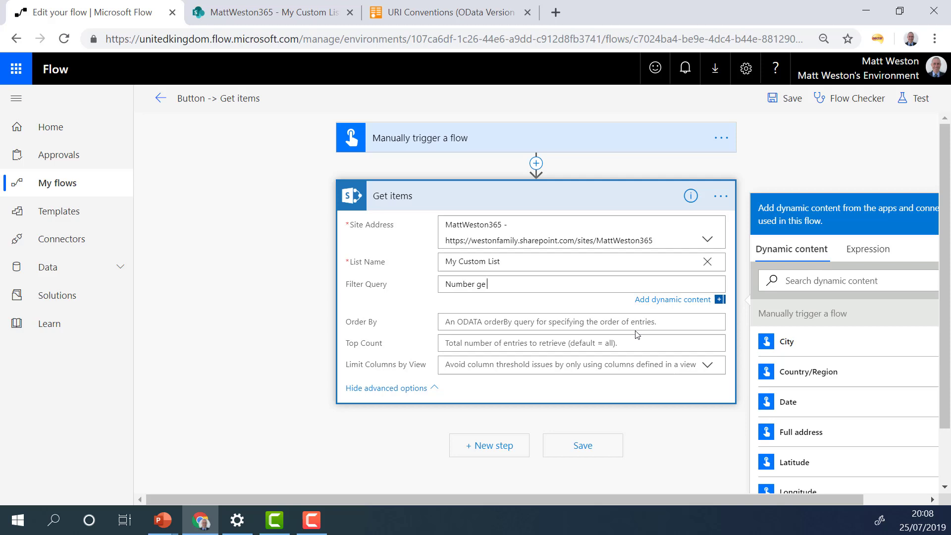
pyautogui.write('3')
pyautogui.click(786, 98)
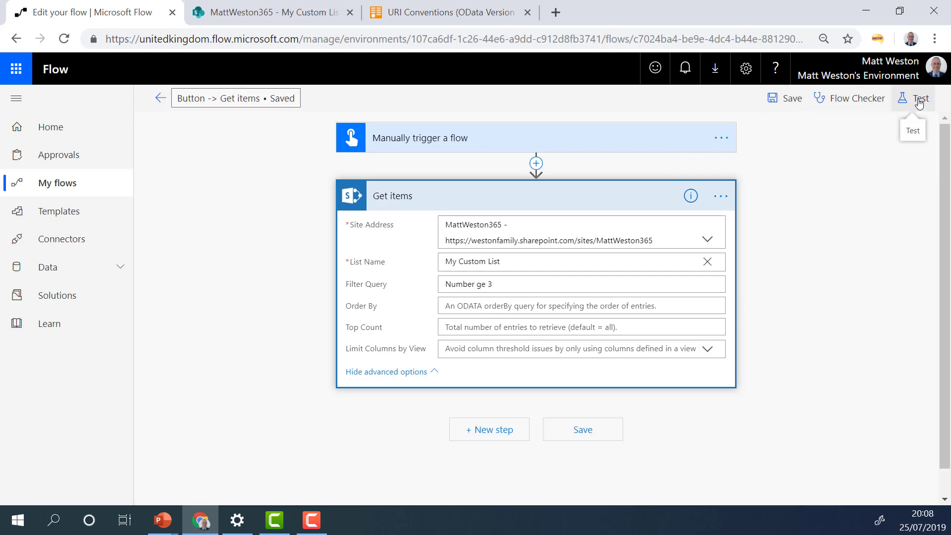
# Step: Test the Number ge 3 flow with a manual trigger and run it
pyautogui.click(918, 102)
pyautogui.click(742, 190)
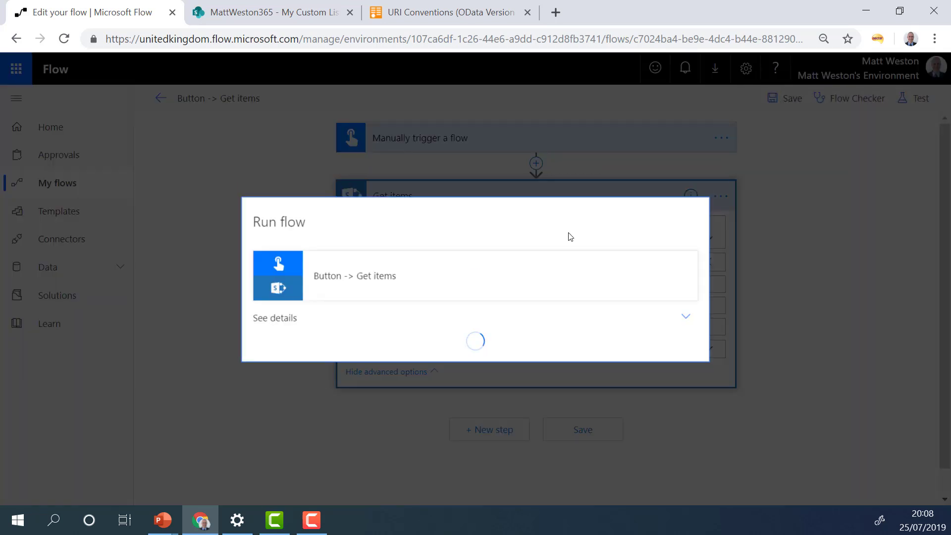
pyautogui.click(577, 353)
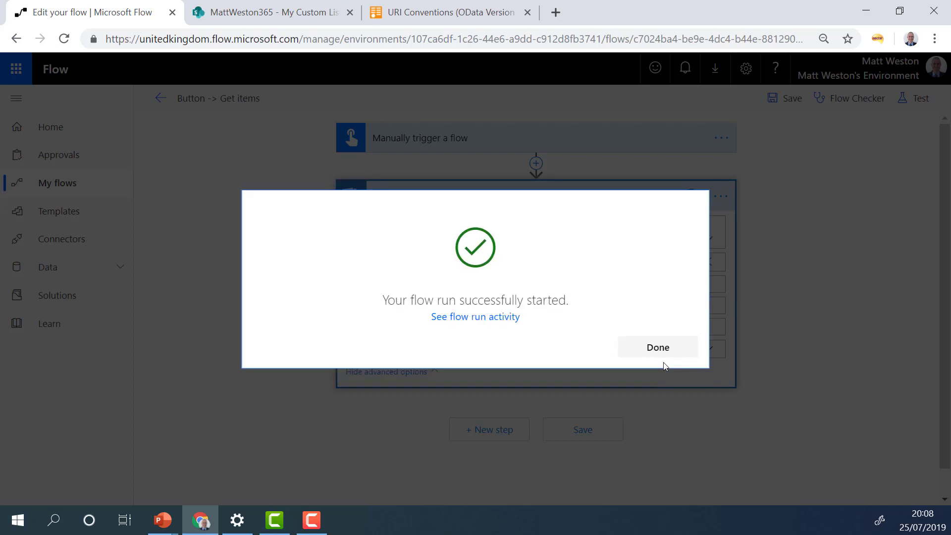
pyautogui.click(657, 348)
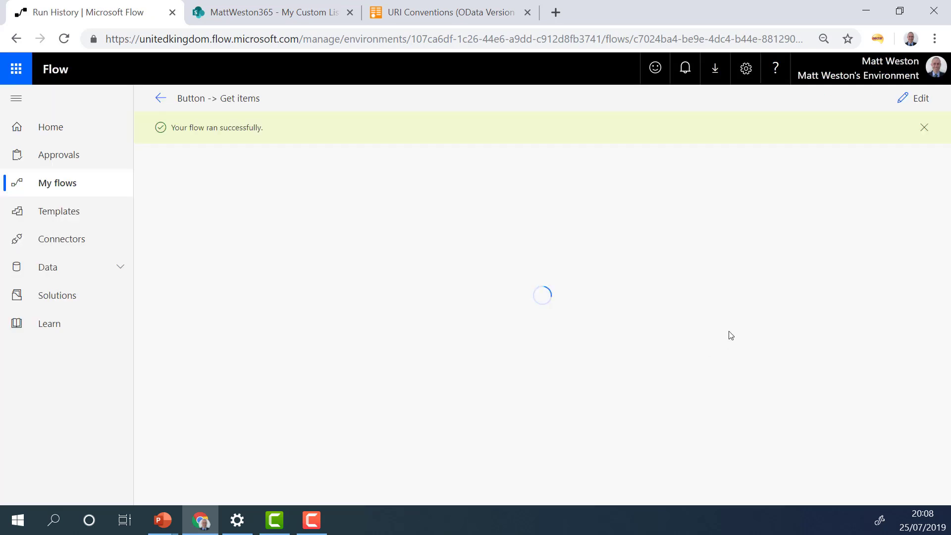
# Step: Expand Get items and scroll the Body to confirm Item 3 and Item 4 returned
pyautogui.click(644, 244)
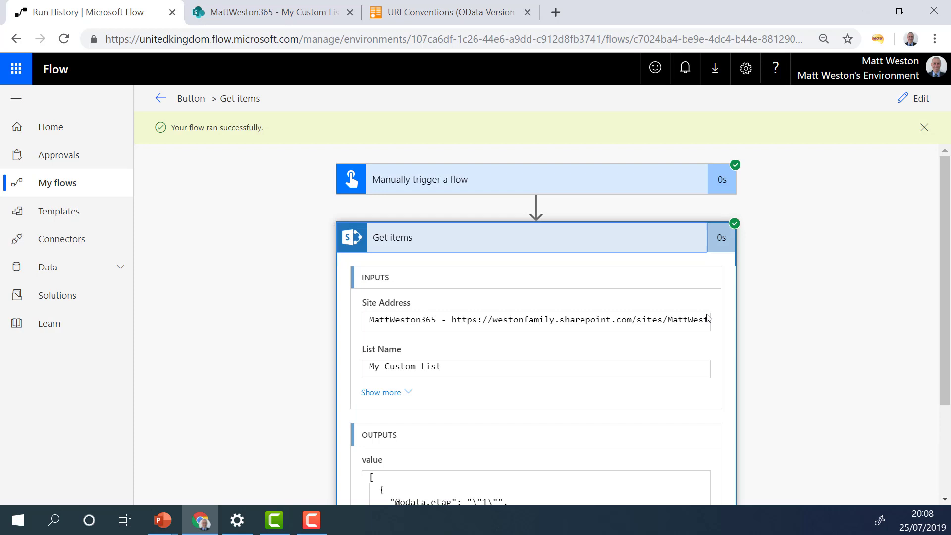
pyautogui.scroll(-2, 795, 371)
pyautogui.scroll(-4, 795, 372)
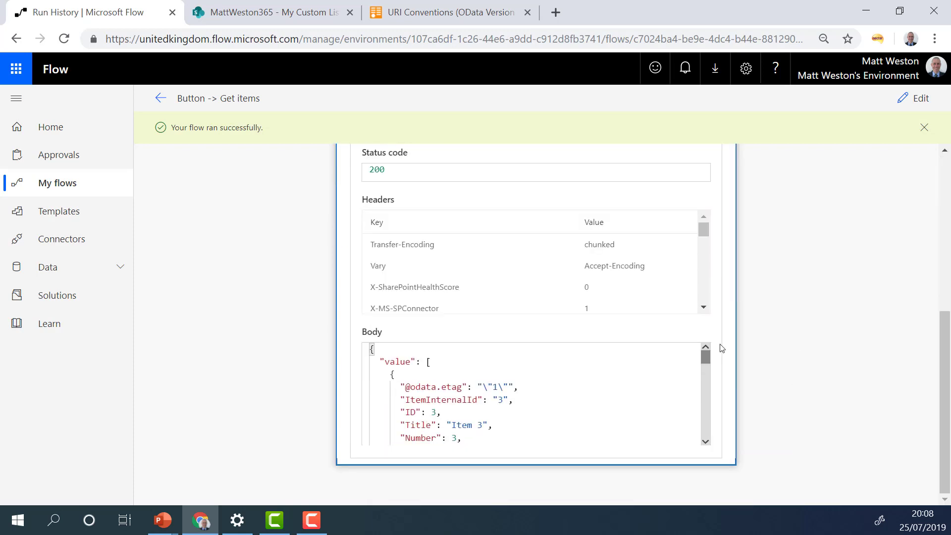
pyautogui.moveTo(705, 359); pyautogui.dragTo(693, 433)
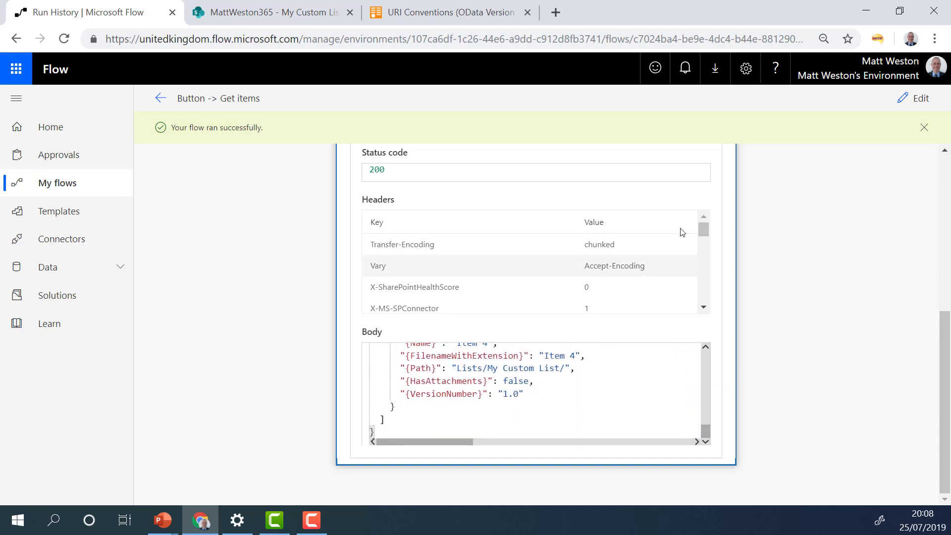
# Step: Back in edit mode, change the filter operator from ge to lt: Number lt 3
pyautogui.click(917, 99)
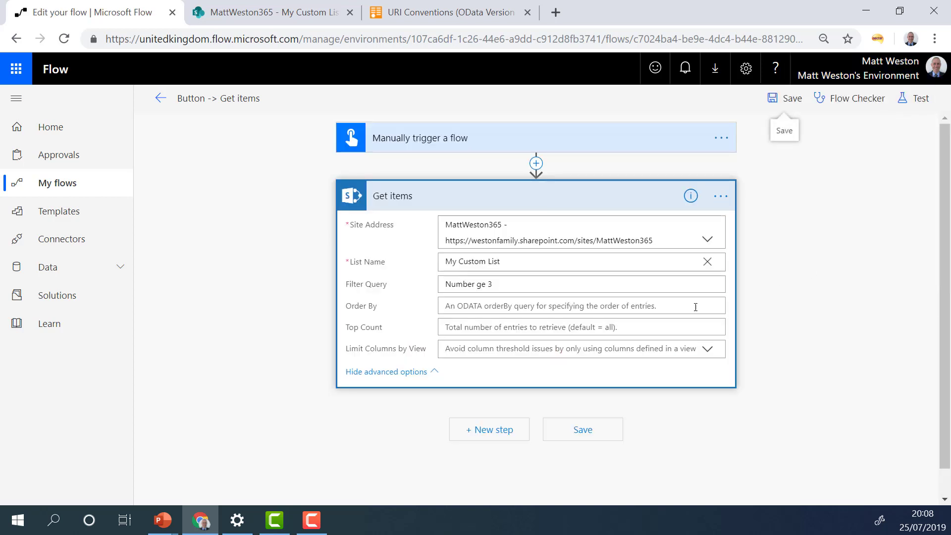
pyautogui.click(480, 284)
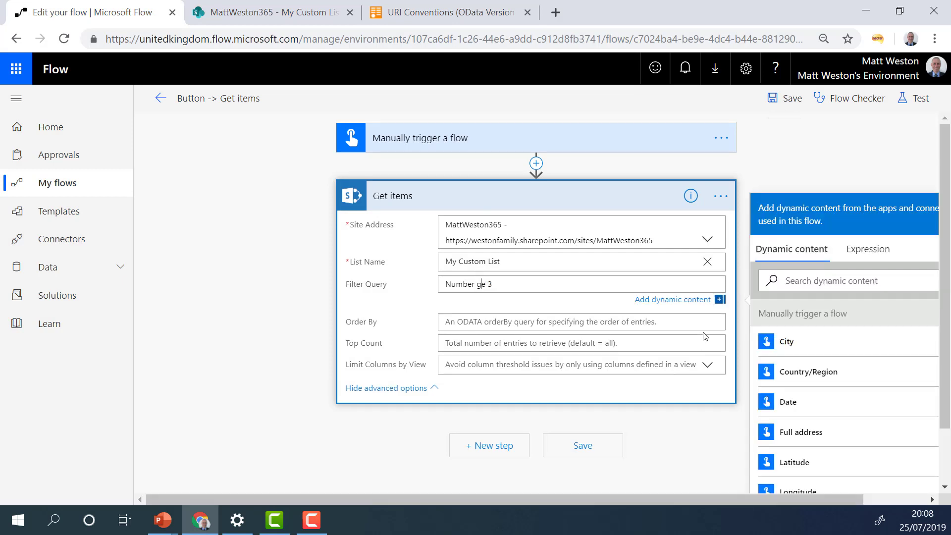
pyautogui.press('BackSpace')
pyautogui.press('BackSpace')
pyautogui.write('lt')
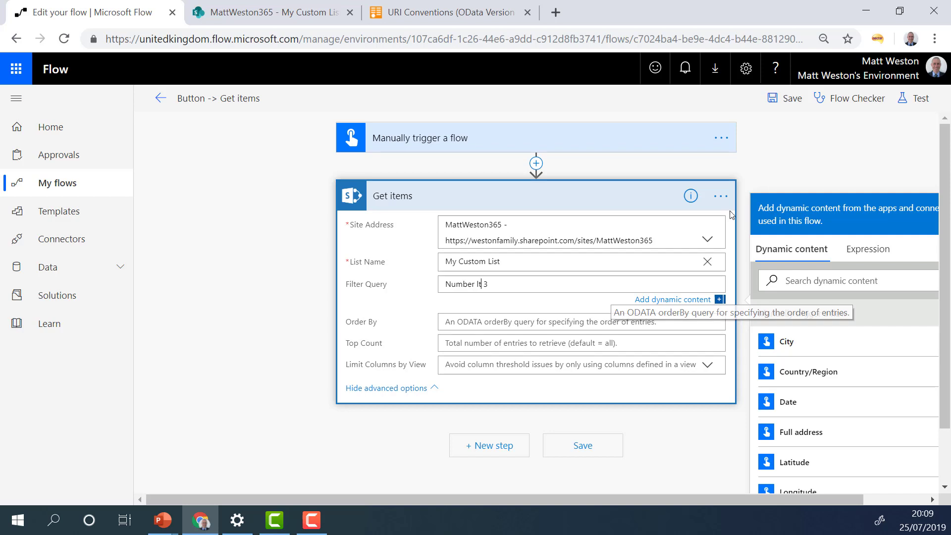
# Step: Save and test-run the Number lt 3 flow, then inspect the Get items output Body
pyautogui.click(913, 102)
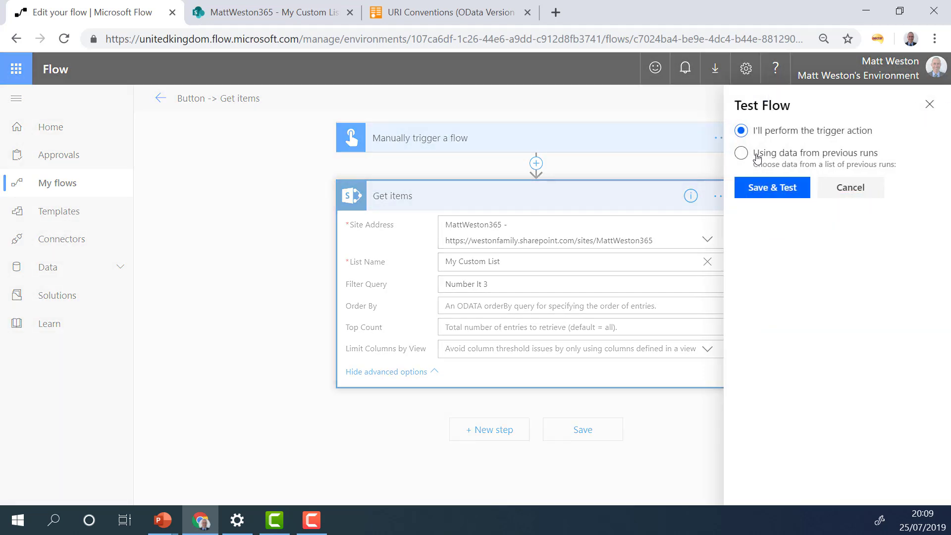
pyautogui.click(758, 186)
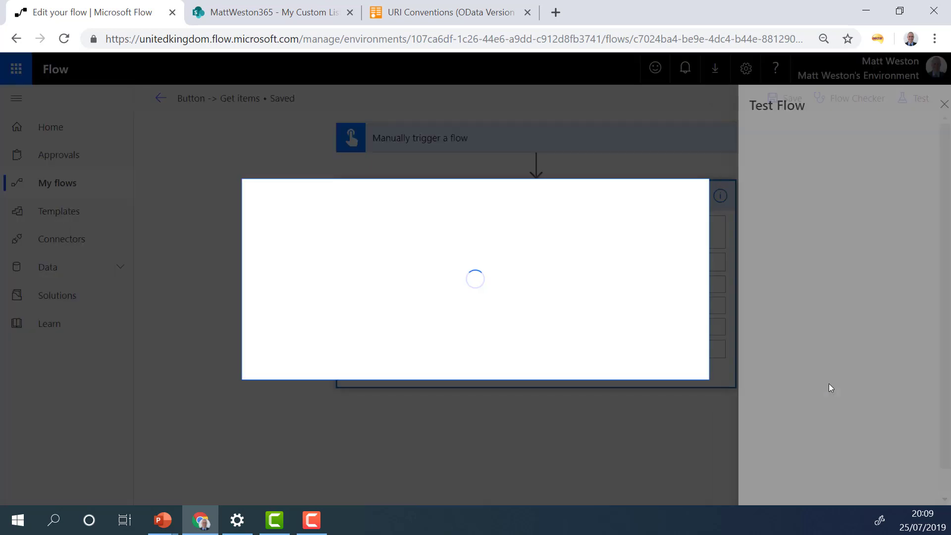
pyautogui.click(579, 356)
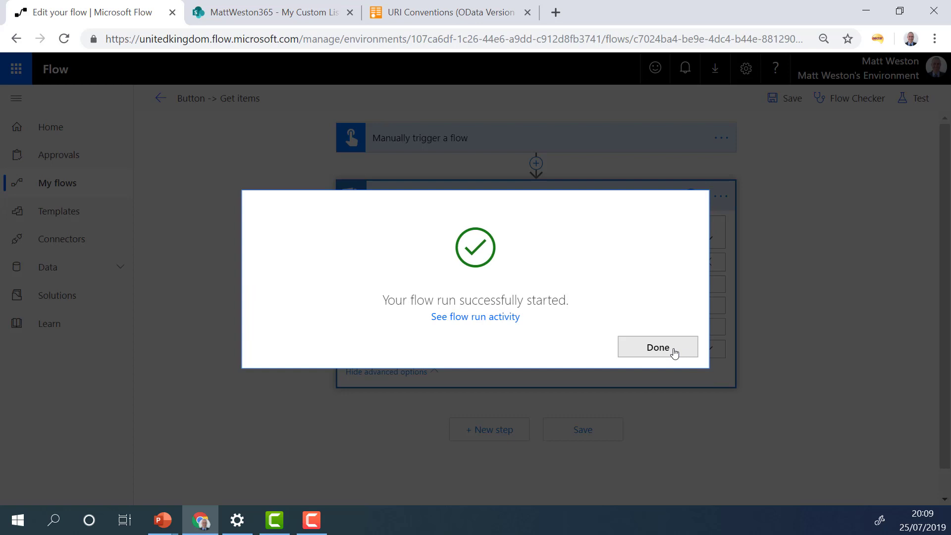
pyautogui.click(673, 352)
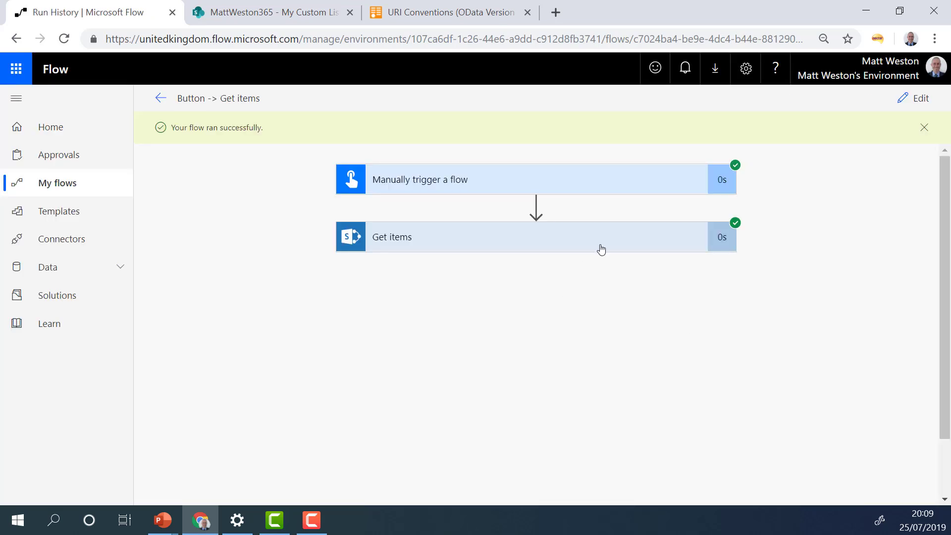
pyautogui.click(663, 250)
pyautogui.scroll(-6, 792, 374)
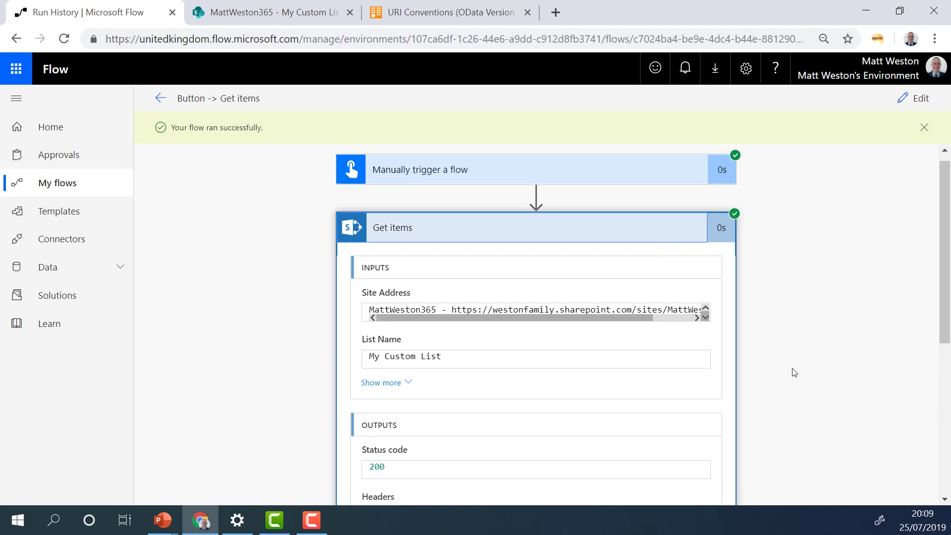
pyautogui.moveTo(707, 355); pyautogui.dragTo(690, 435)
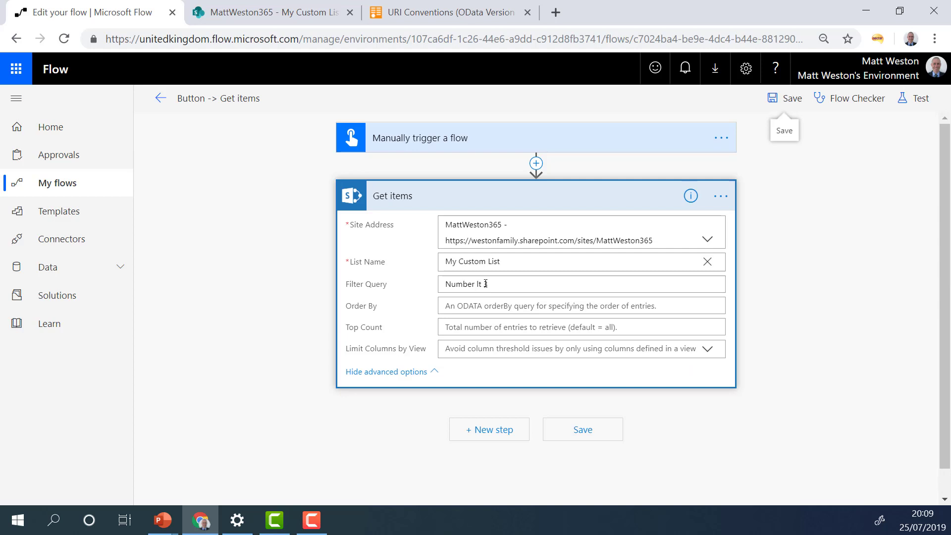
# Step: Change the filter operator from lt to le so it reads Number le 3
pyautogui.click(481, 285)
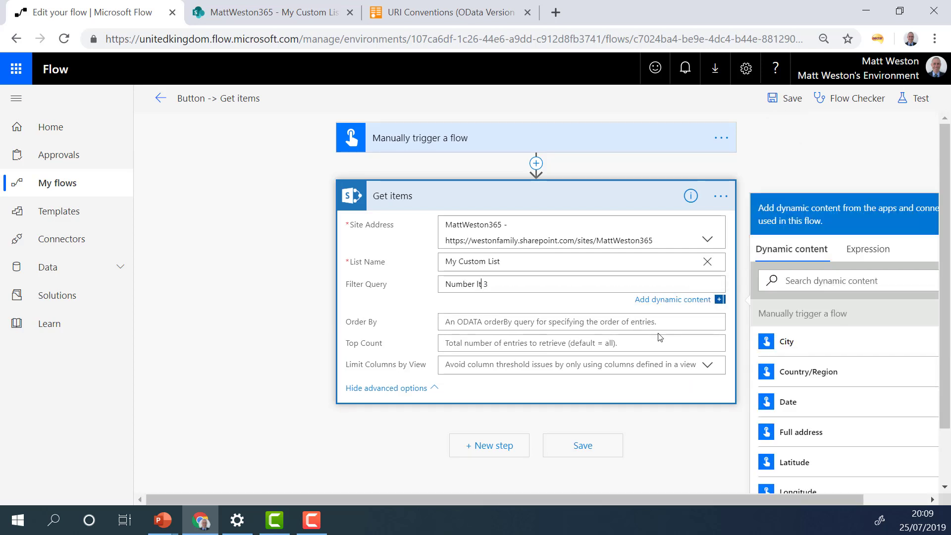
pyautogui.write('e')
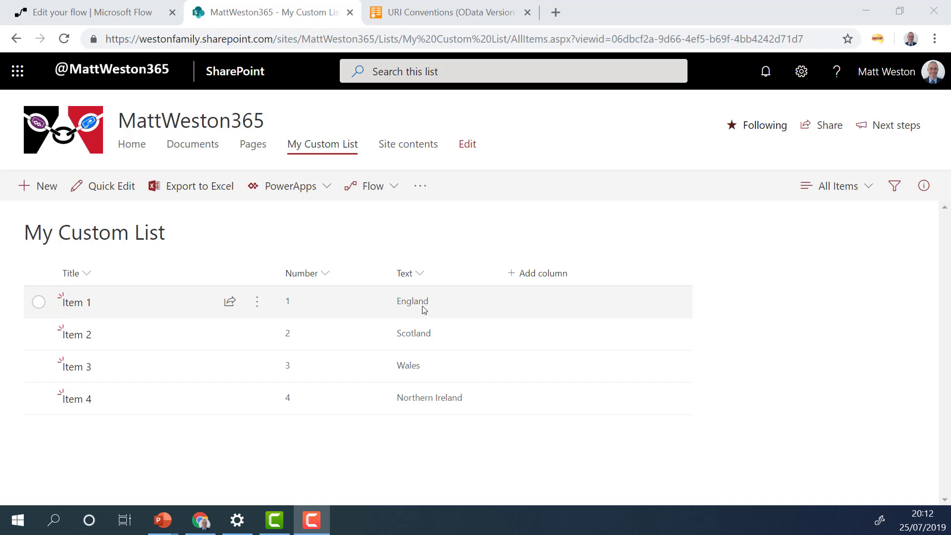
# Step: Back in the flow editor, enter the filter Text eq 'England' or Text eq 'Scotland', fixing a typo
pyautogui.click(114, 15)
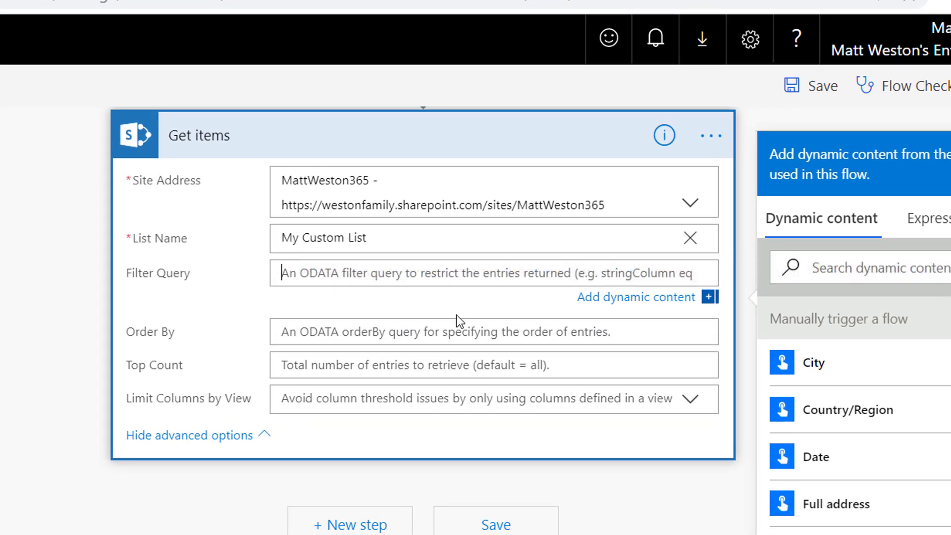
pyautogui.write("Text eq 'Enaln")
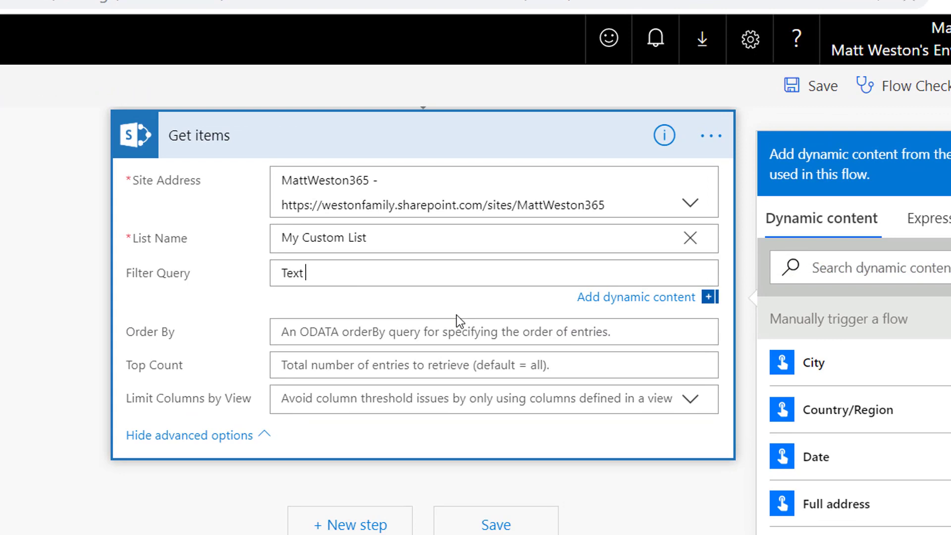
pyautogui.press('BackSpace')
pyautogui.press('BackSpace')
pyautogui.press('BackSpace')
pyautogui.write("gland' or")
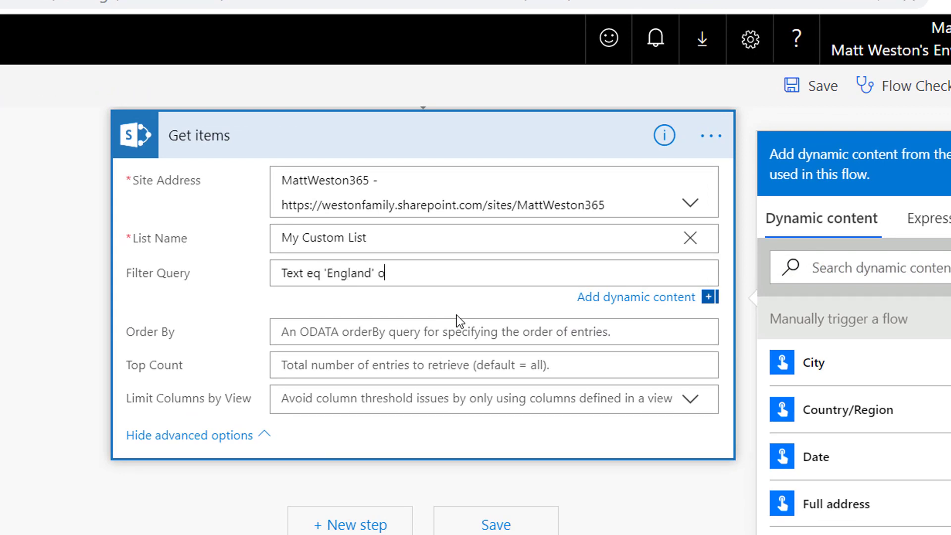
pyautogui.write(" Text eq 'Scotland'")
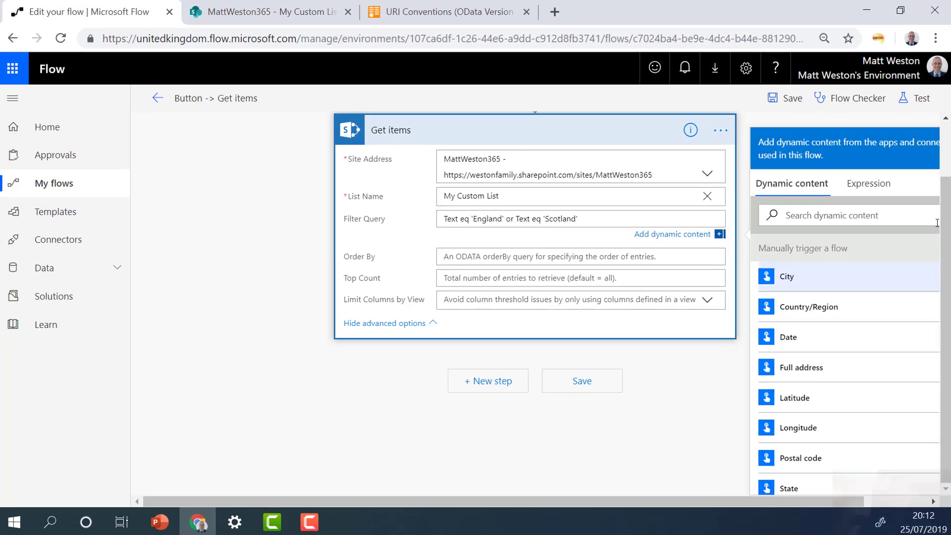
# Step: Save the flow and run a manual test of the or-filter
pyautogui.click(917, 99)
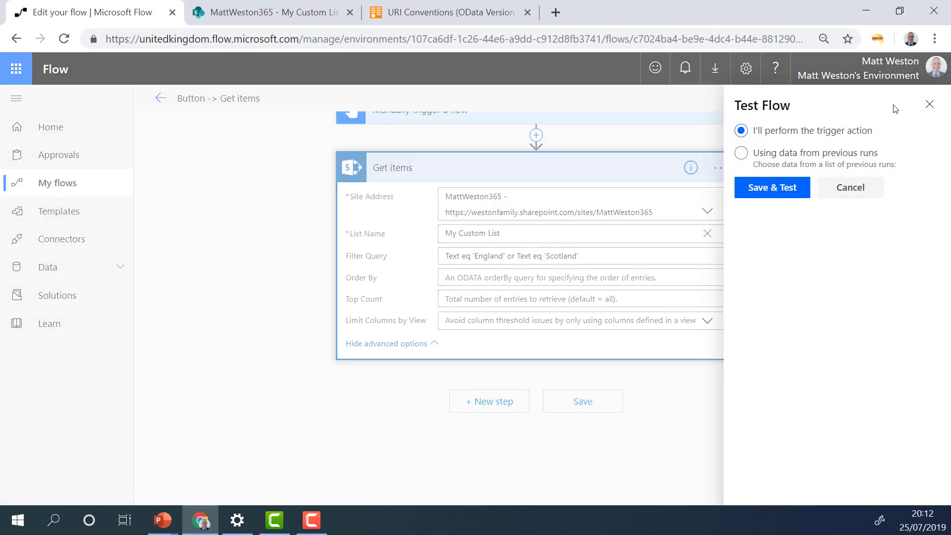
pyautogui.click(758, 187)
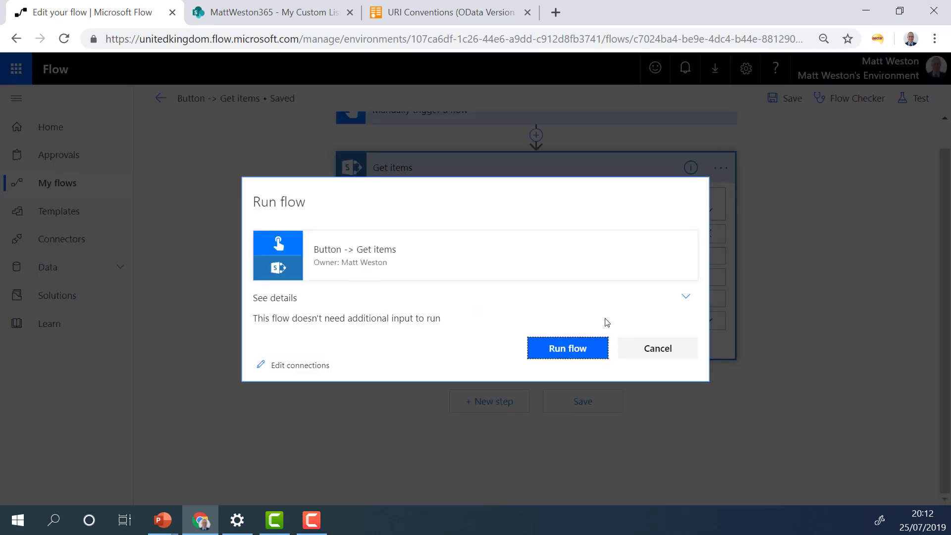
pyautogui.click(557, 347)
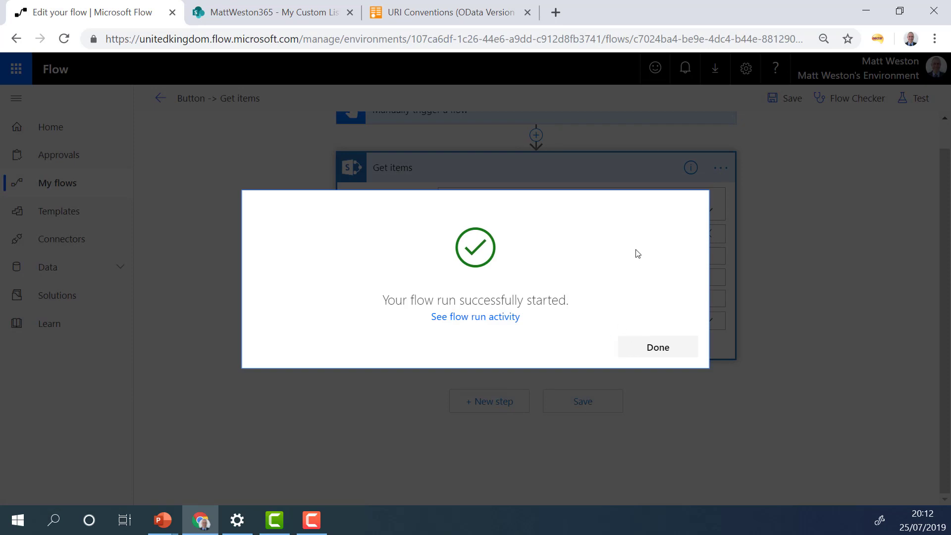
pyautogui.click(669, 344)
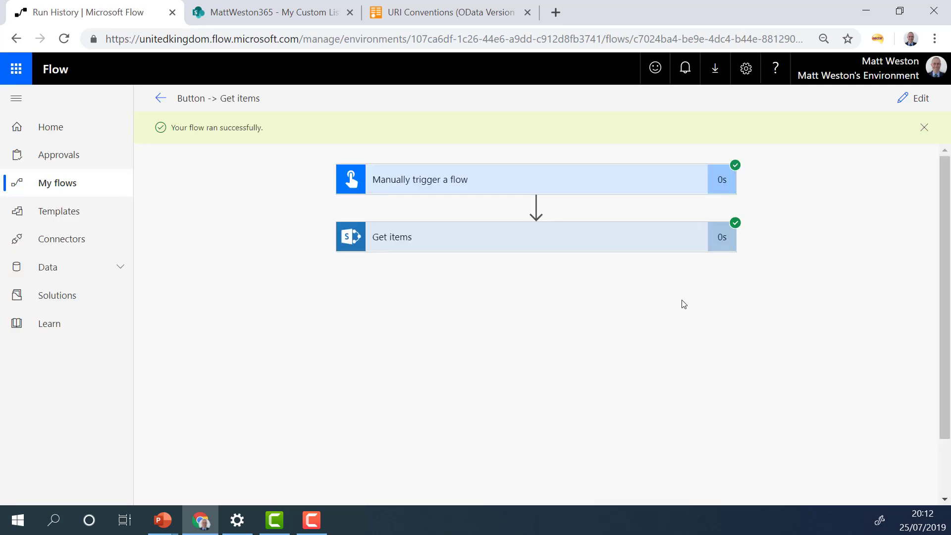
# Step: Expand Get items in the run and scroll its Body output to see the returned items, including Item 2
pyautogui.click(638, 248)
pyautogui.scroll(-5, 831, 341)
pyautogui.scroll(-2, 829, 345)
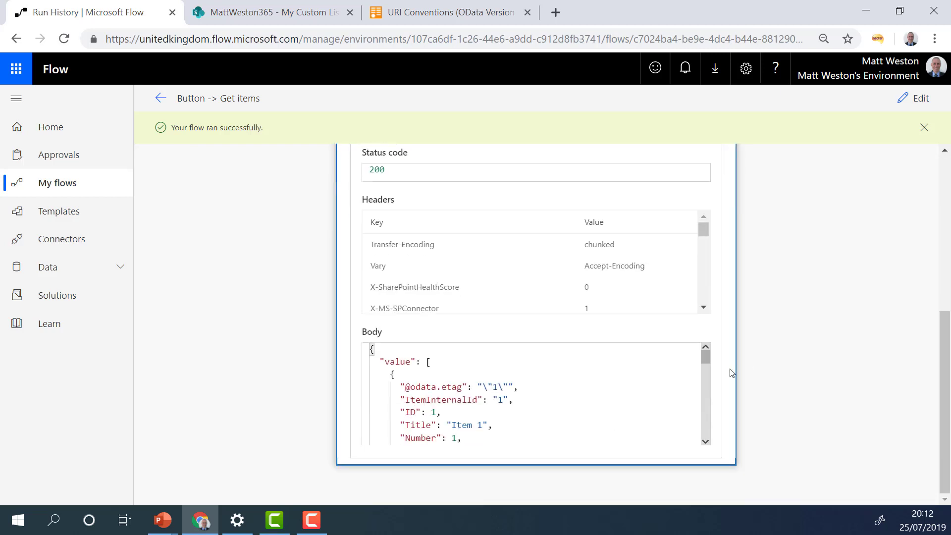
pyautogui.moveTo(705, 356); pyautogui.dragTo(701, 441)
# Step: Replace the or Text eq 'Scotland' part of the filter with and Number eq 1
pyautogui.click(919, 101)
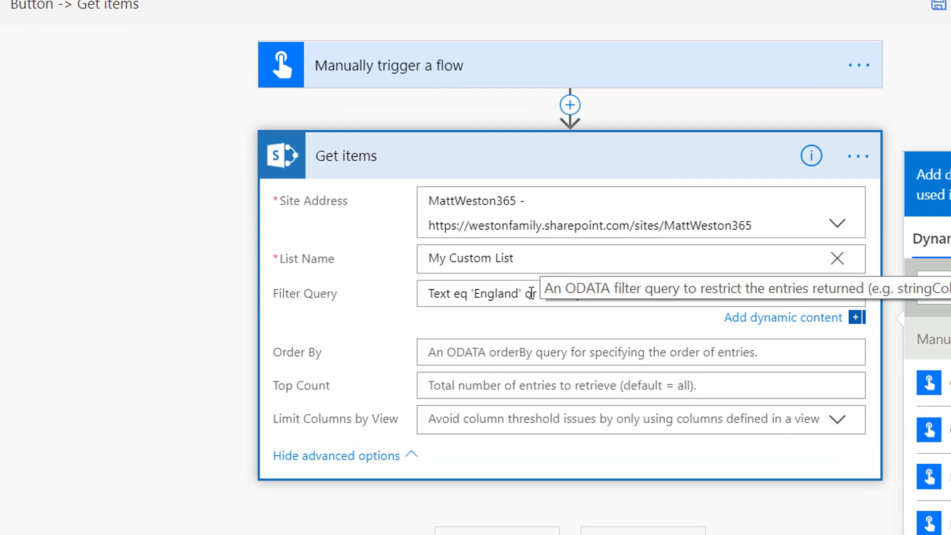
pyautogui.moveTo(526, 293); pyautogui.dragTo(636, 293)
pyautogui.write('and')
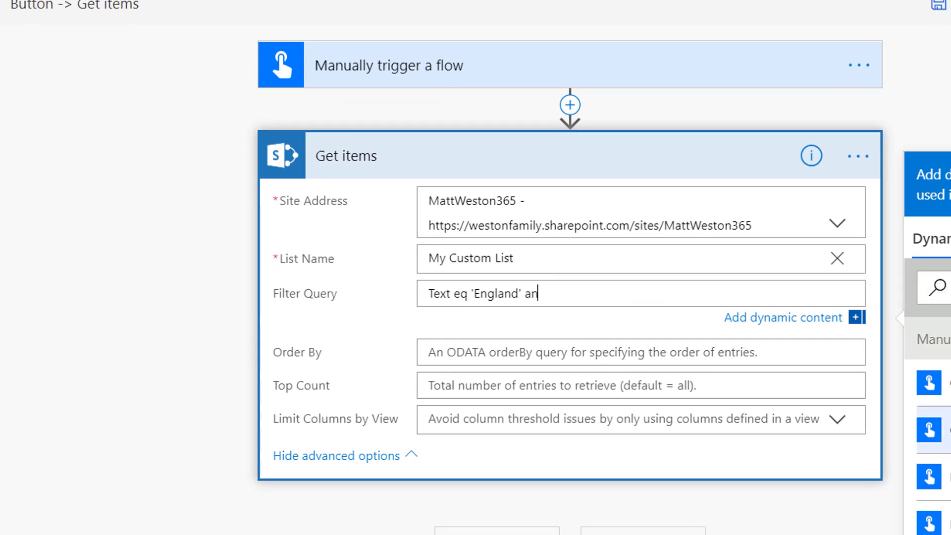
pyautogui.write(' Number eq 1')
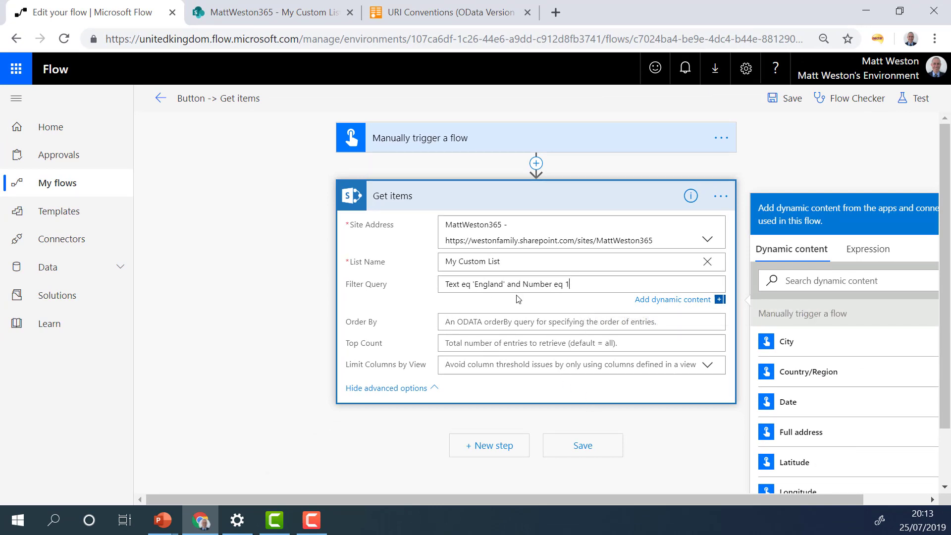
# Step: Save the flow and run a manual test of the and-filter
pyautogui.click(578, 445)
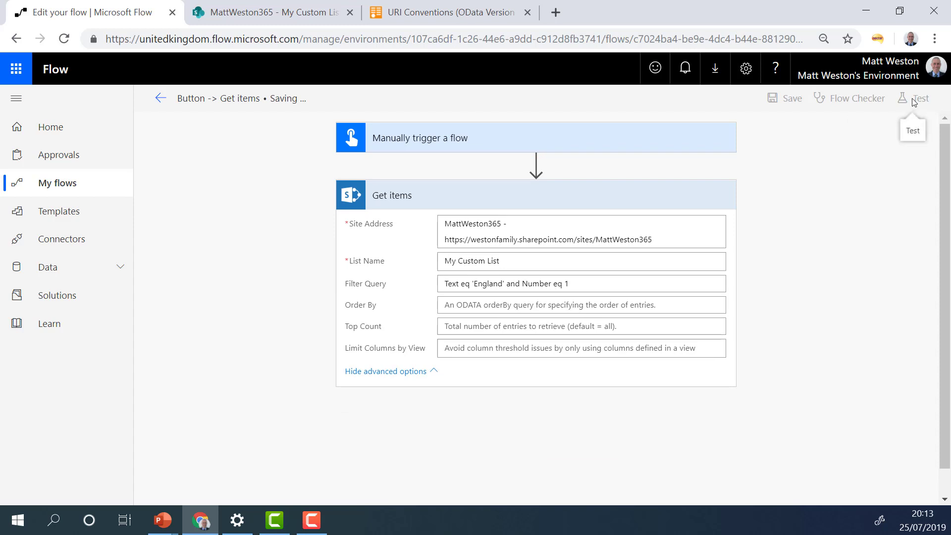
pyautogui.click(915, 101)
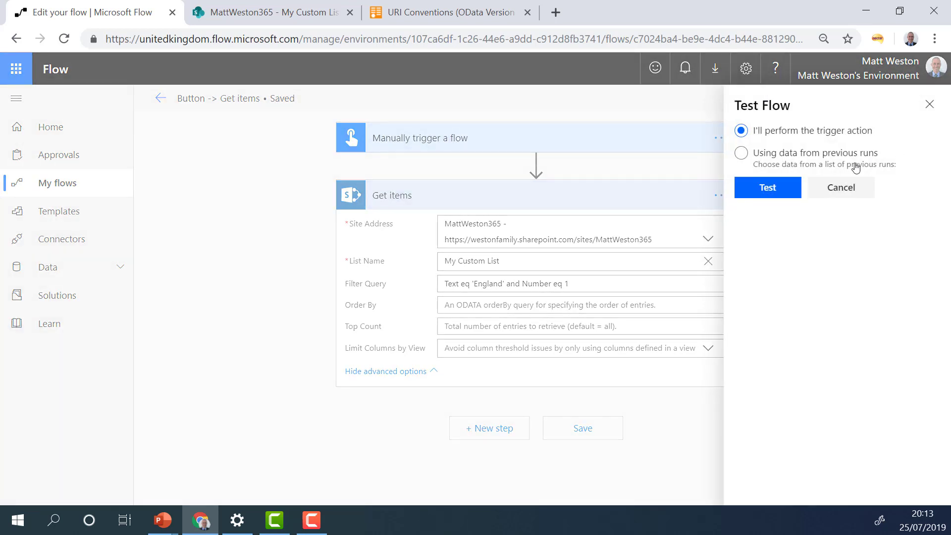
pyautogui.click(767, 188)
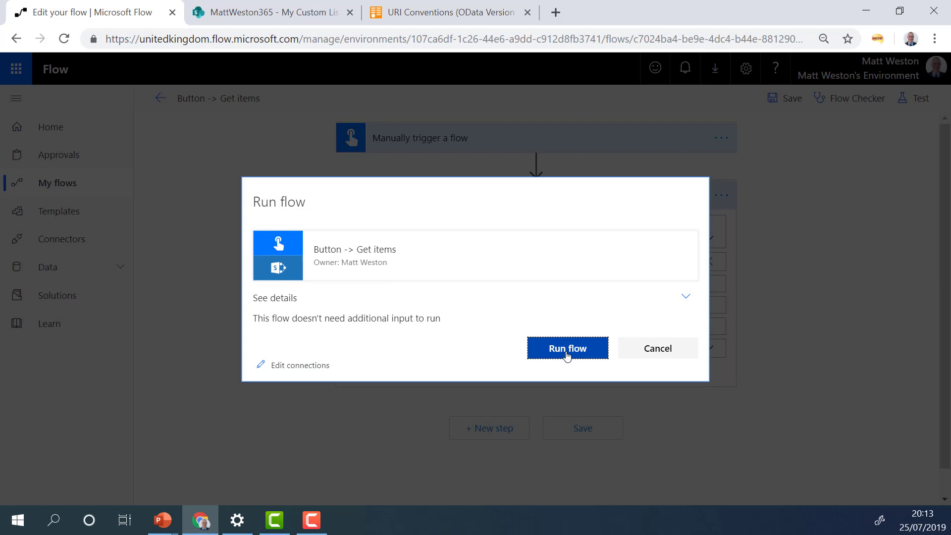
pyautogui.click(568, 353)
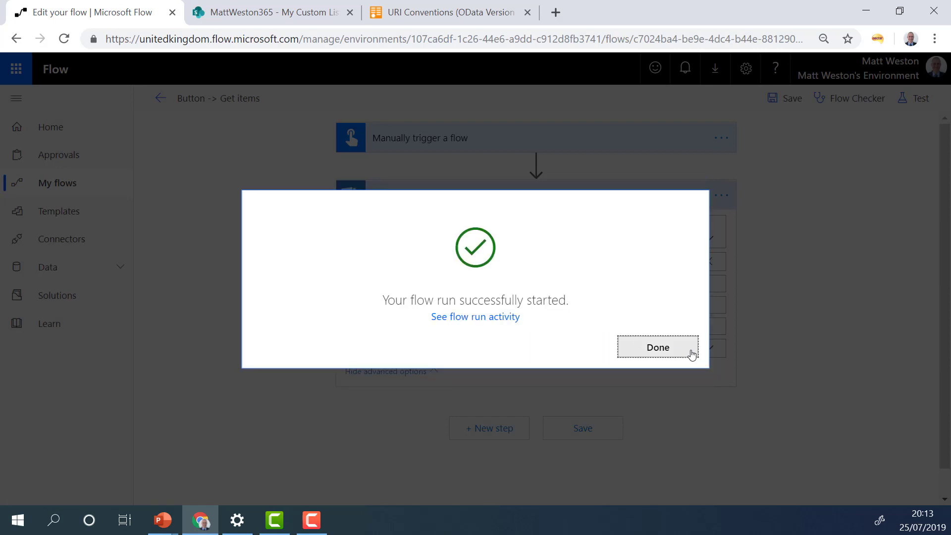
pyautogui.click(690, 352)
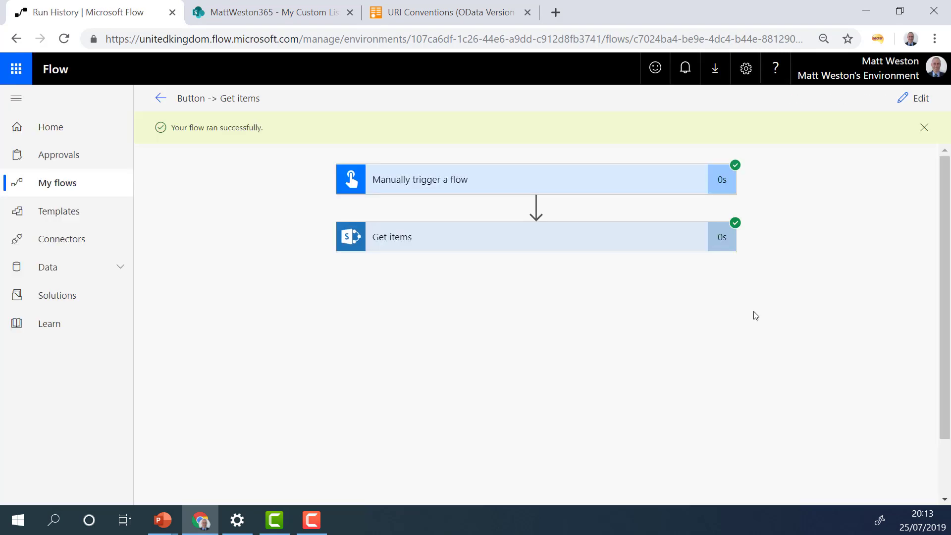
# Step: Expand Get items and scroll its Body output to confirm Item 1 with Text England was returned
pyautogui.click(621, 244)
pyautogui.scroll(-5, 707, 347)
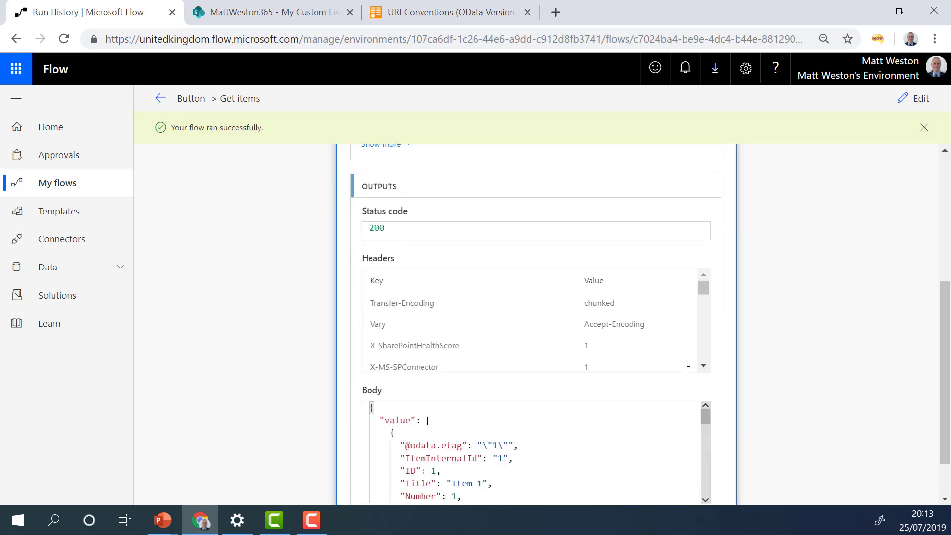
pyautogui.scroll(-1, 692, 368)
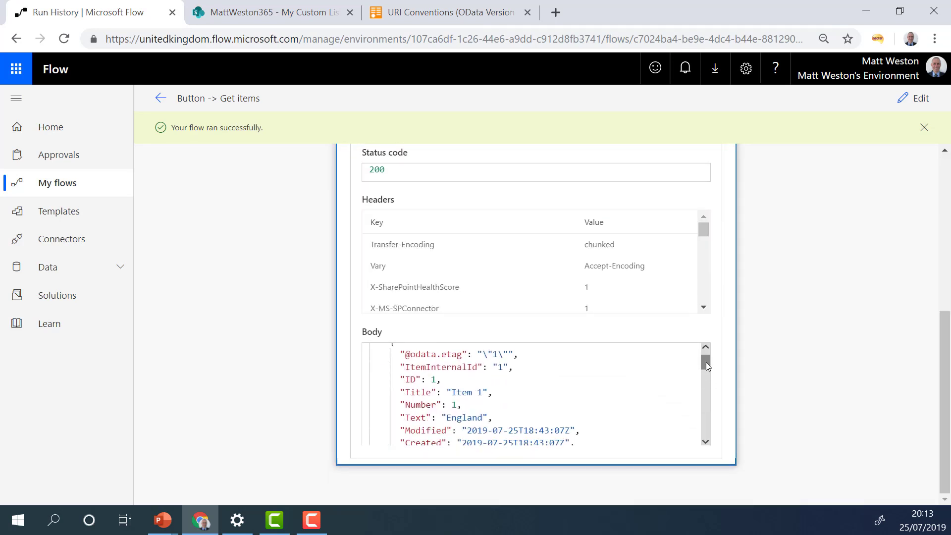
pyautogui.moveTo(706, 363); pyautogui.dragTo(704, 437)
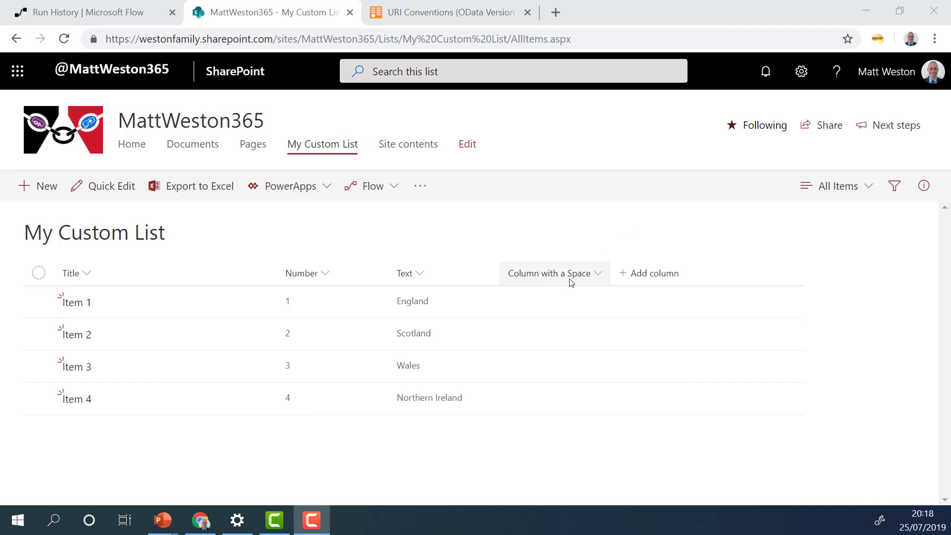
# Step: Open My Custom List's settings and scroll down to its Columns section
pyautogui.click(801, 71)
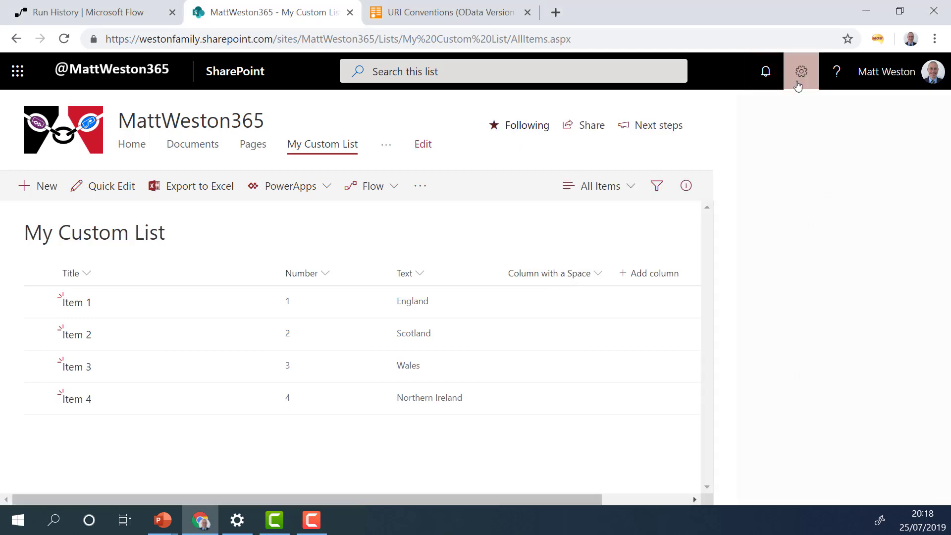
pyautogui.click(761, 228)
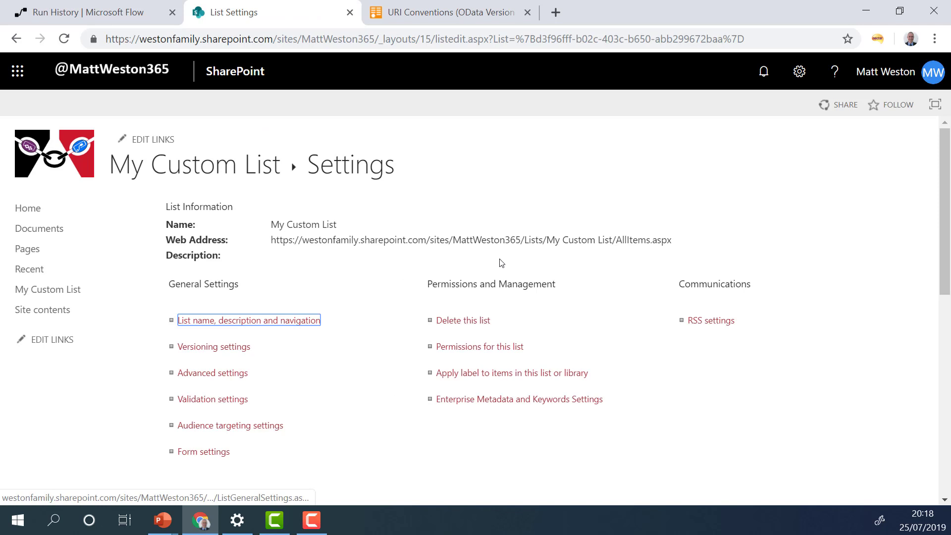
pyautogui.scroll(-5, 497, 268)
pyautogui.scroll(-1, 491, 265)
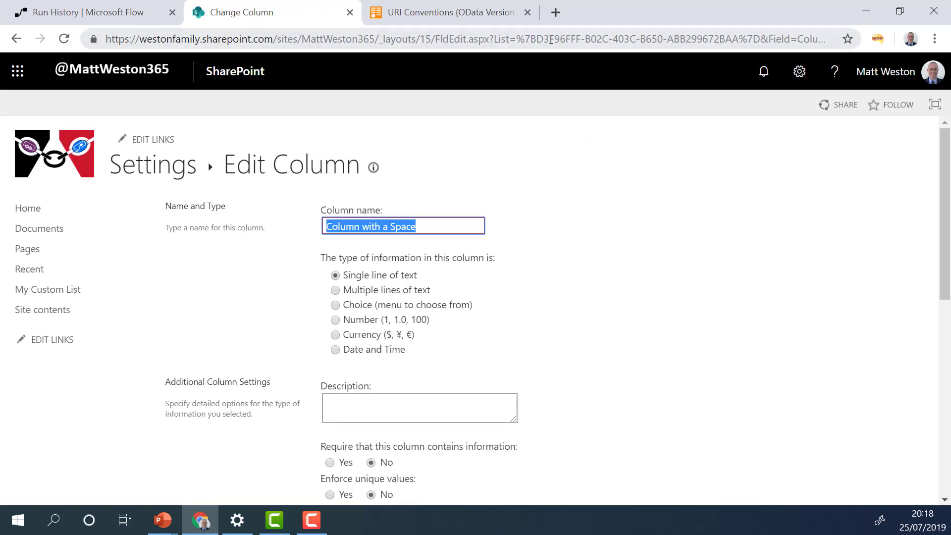
# Step: Select the Column_x0020_with_x0020_a_x0020_… internal name after Field= in the page URL
pyautogui.click(551, 39)
pyautogui.click(640, 39)
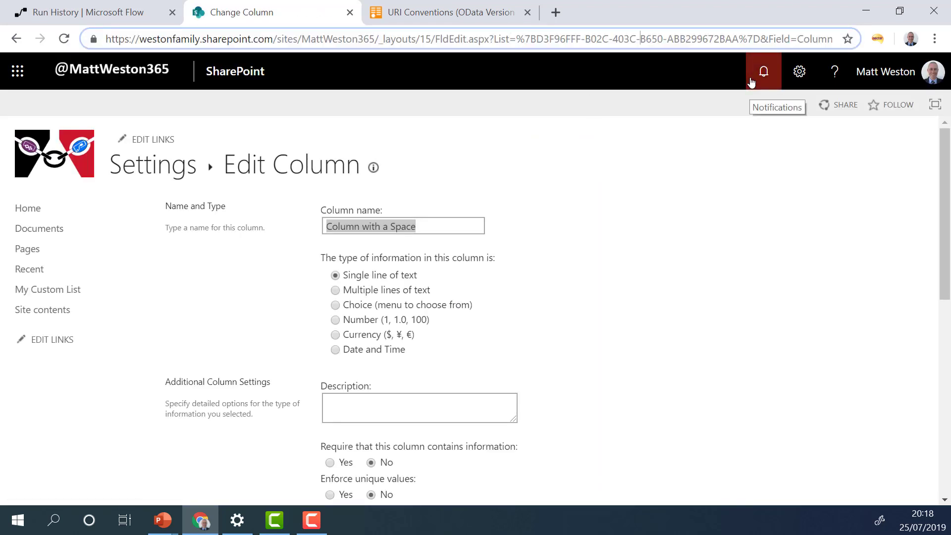
pyautogui.press('End')
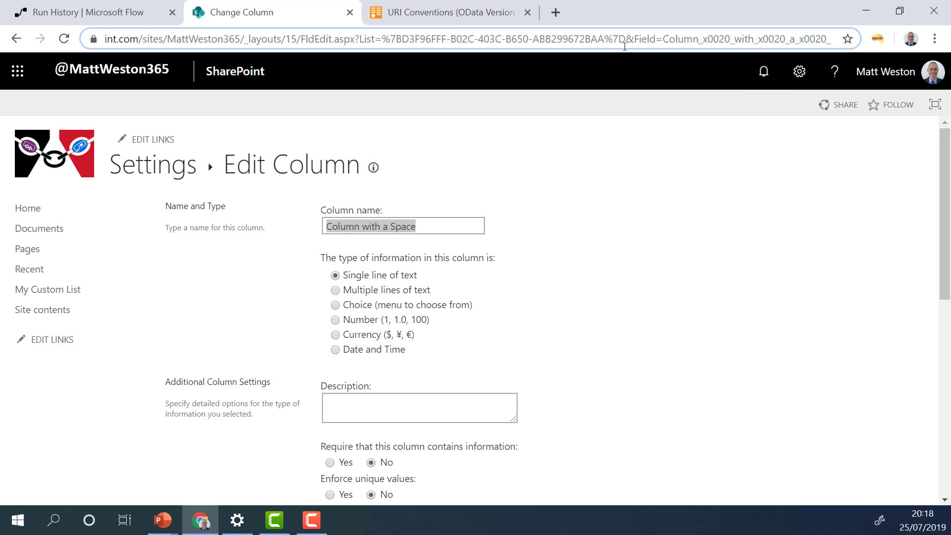
pyautogui.moveTo(634, 39); pyautogui.dragTo(657, 38)
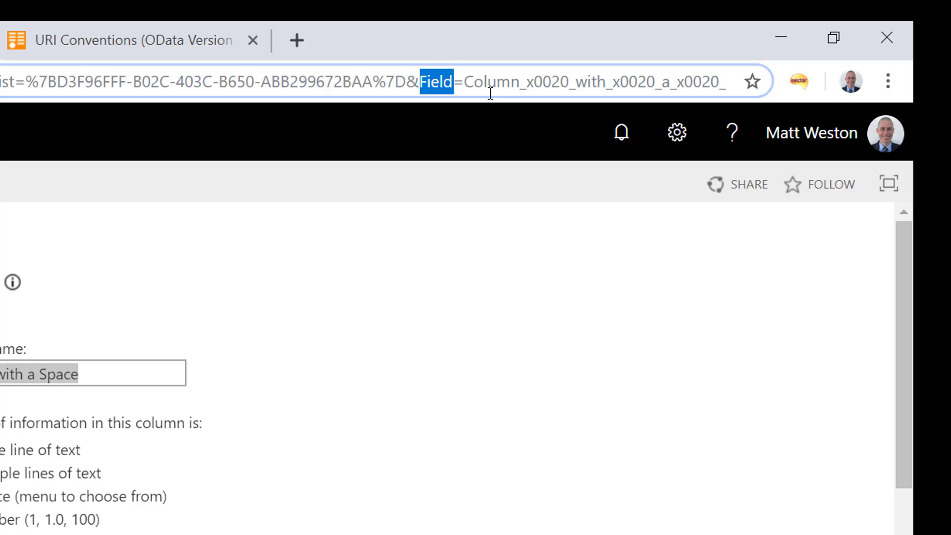
pyautogui.moveTo(464, 81); pyautogui.dragTo(821, 89)
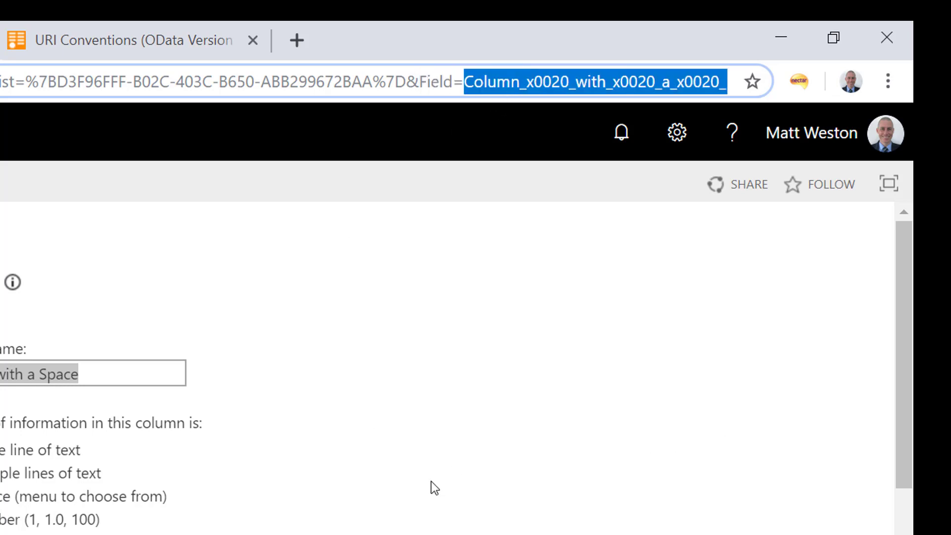